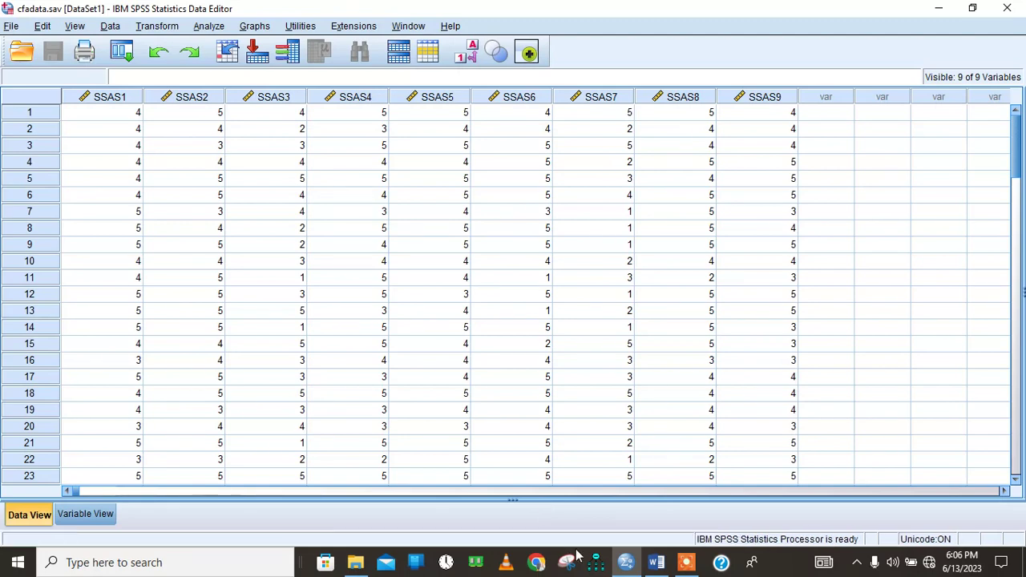
# Bring up the Word notes listing factors SSAS_1 to SSAS_3 and their SSAS items.
pyautogui.click(654, 562)
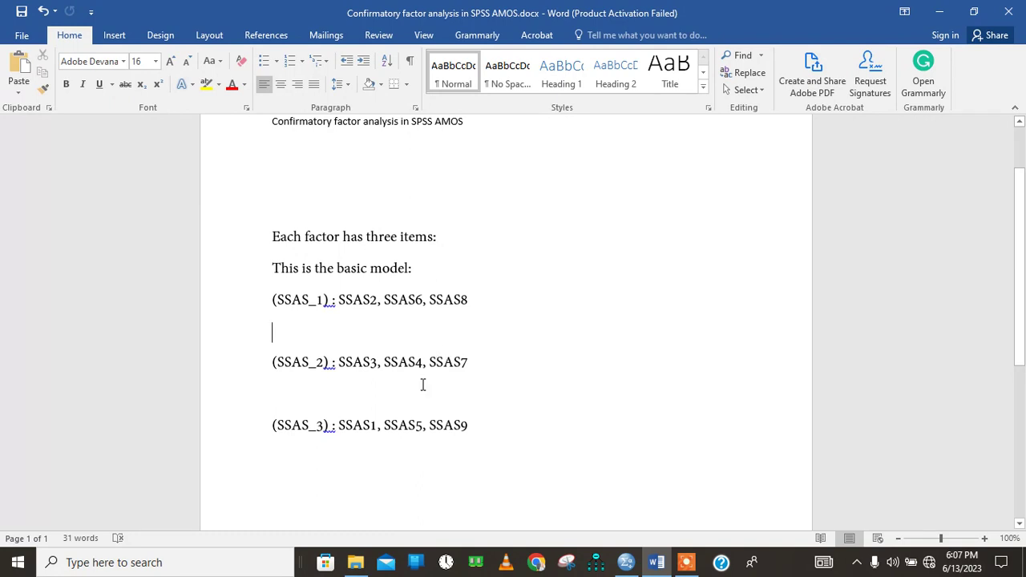
# Draw three latent-variable ellipses down the diagram, undoing the stray extra ellipse.
pyautogui.click(595, 563)
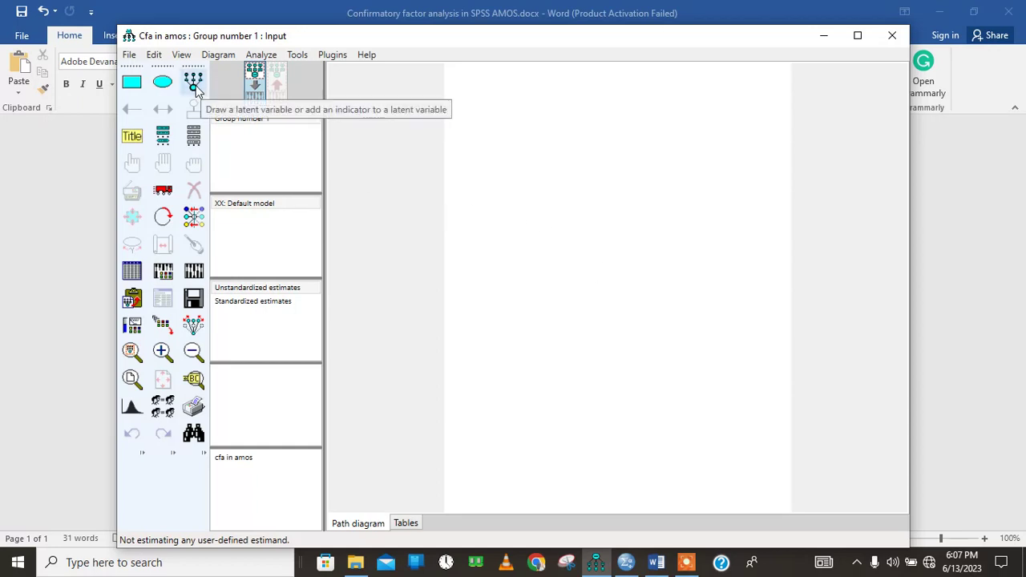
pyautogui.click(162, 83)
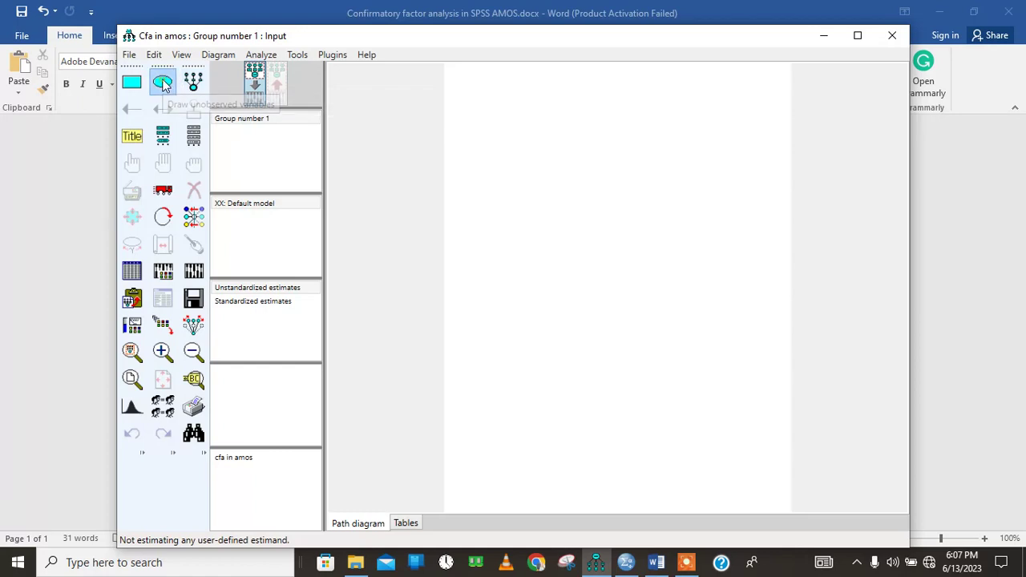
pyautogui.click(626, 131)
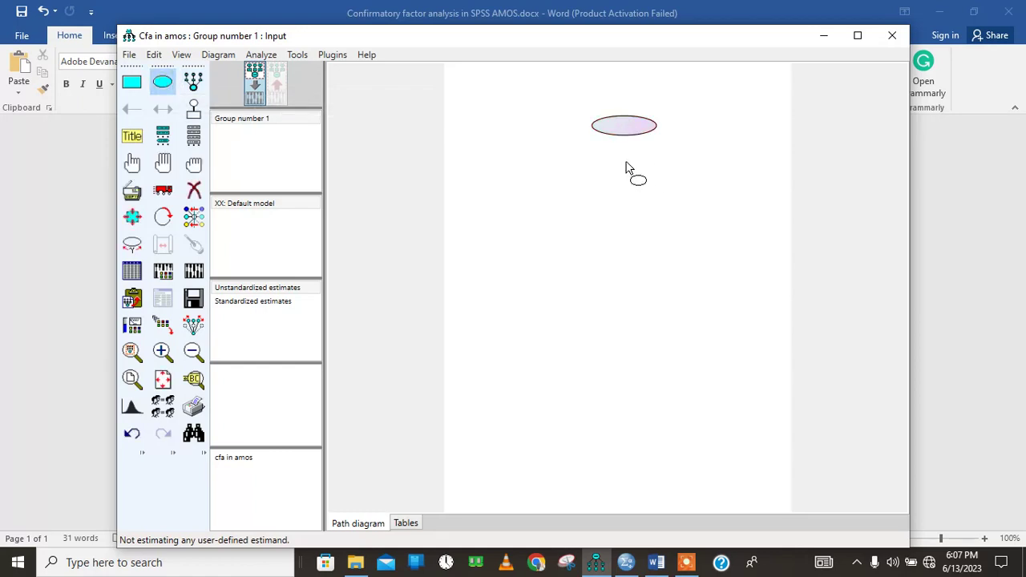
pyautogui.click(630, 198)
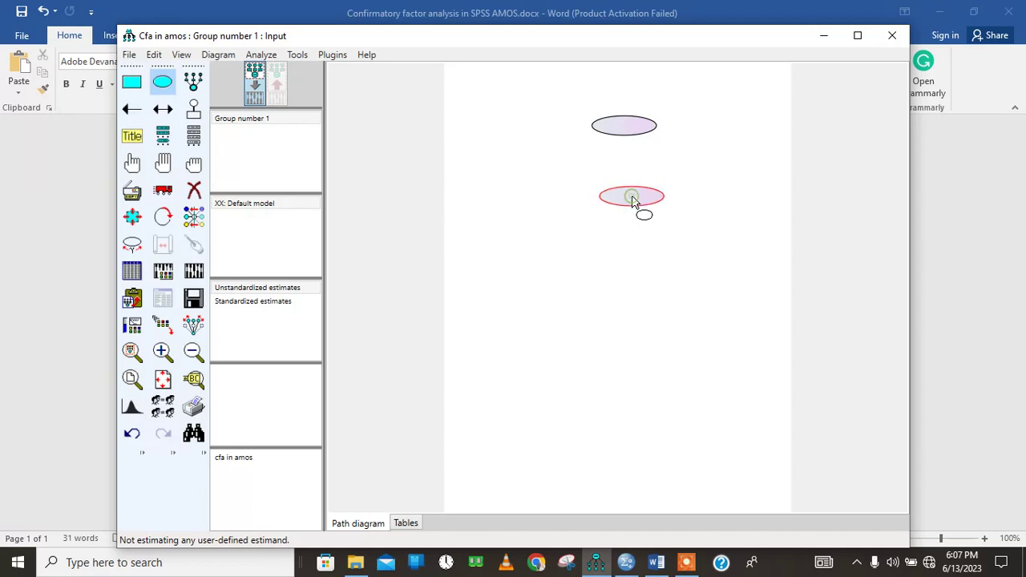
pyautogui.click(617, 267)
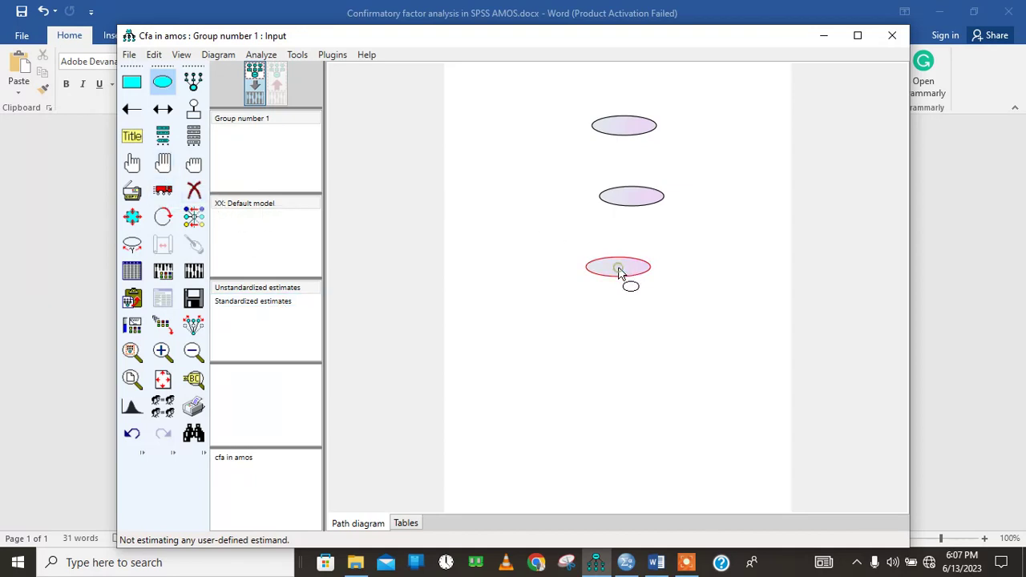
pyautogui.moveTo(617, 268); pyautogui.dragTo(636, 276)
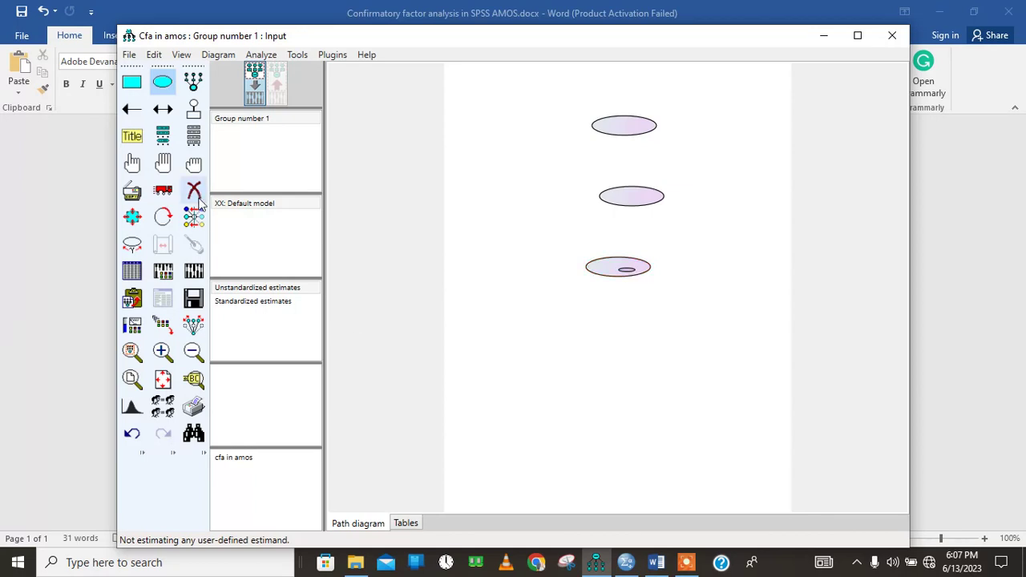
pyautogui.click(132, 434)
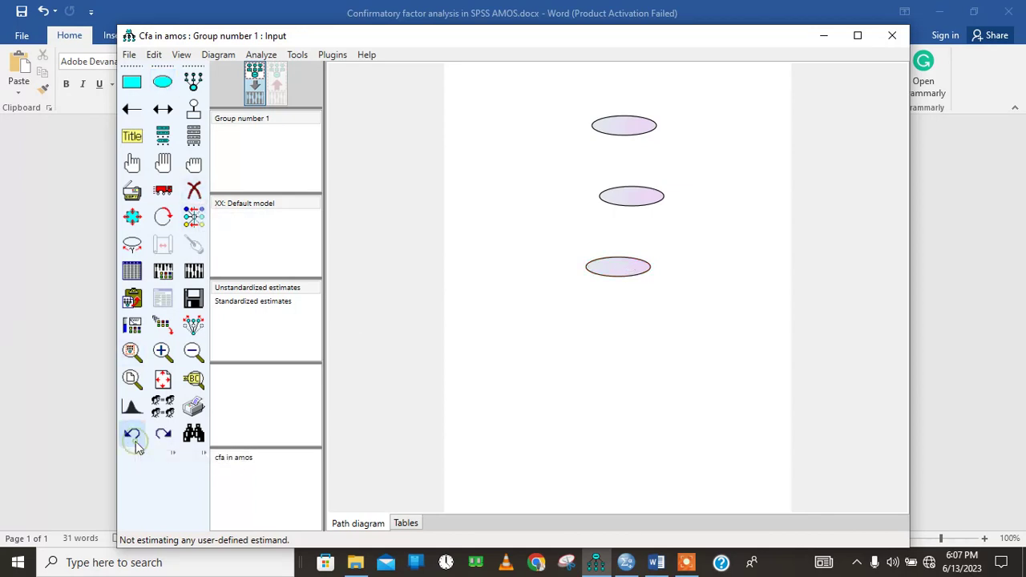
pyautogui.click(133, 216)
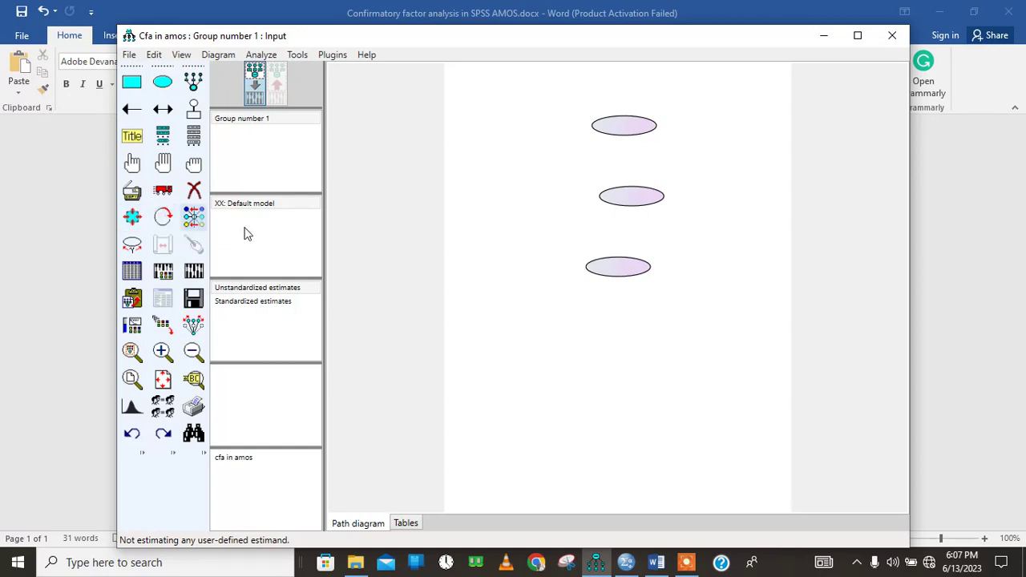
# Line up the middle and bottom ellipses vertically with the top one.
pyautogui.click(162, 190)
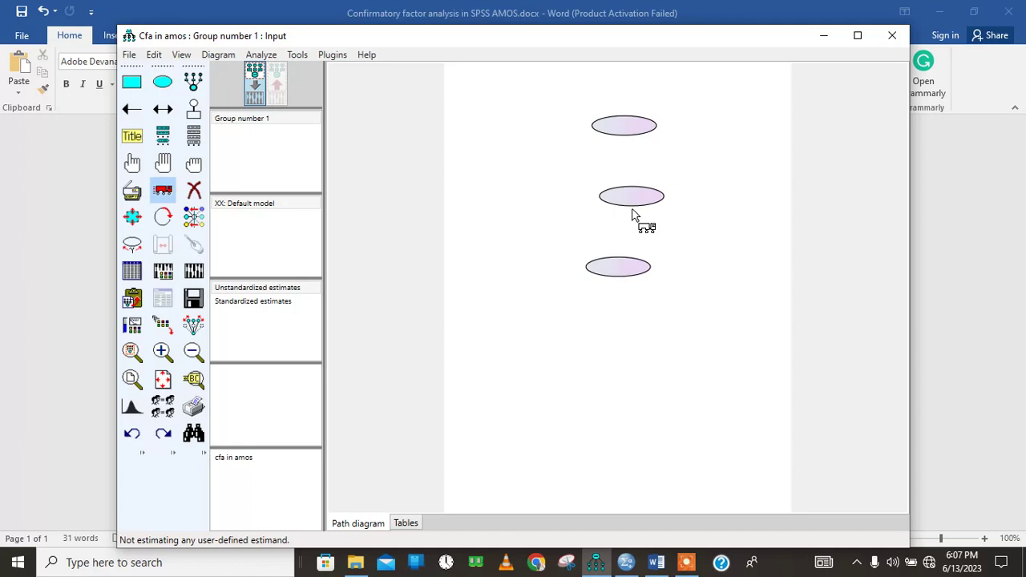
pyautogui.moveTo(634, 203); pyautogui.dragTo(626, 203)
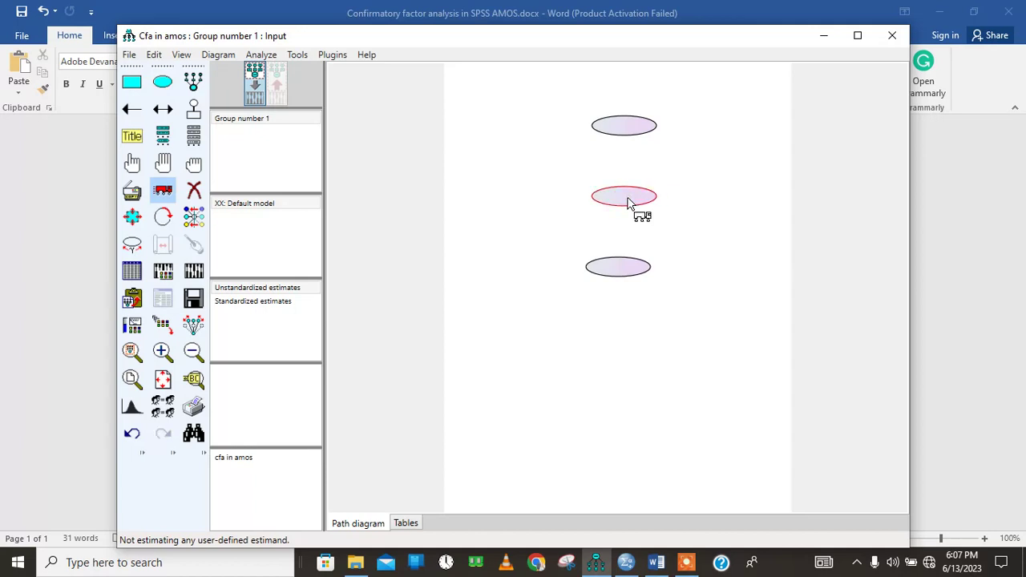
pyautogui.moveTo(629, 262); pyautogui.dragTo(634, 272)
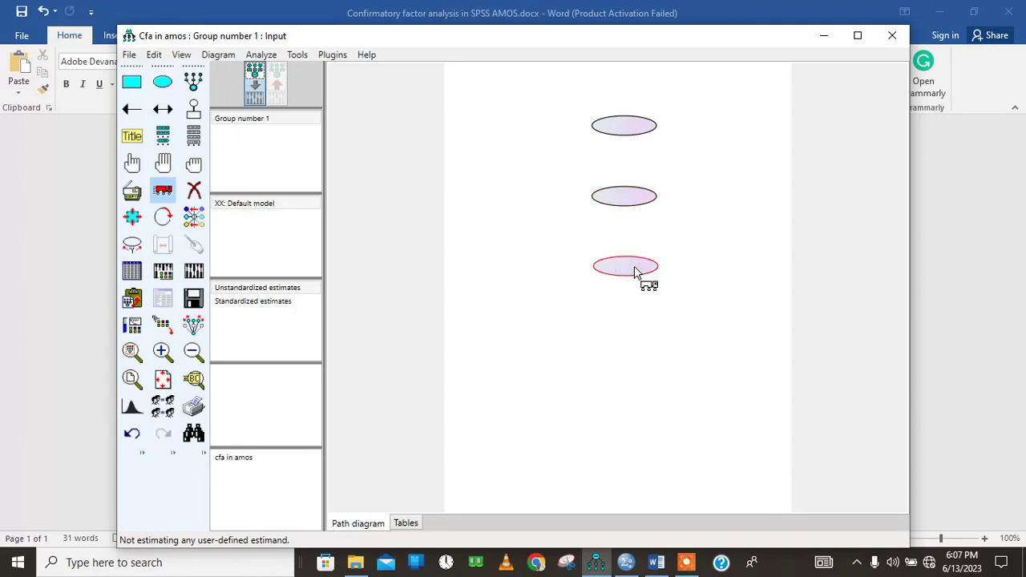
# Add three indicators with error terms to each of the three latent ellipses.
pyautogui.click(199, 85)
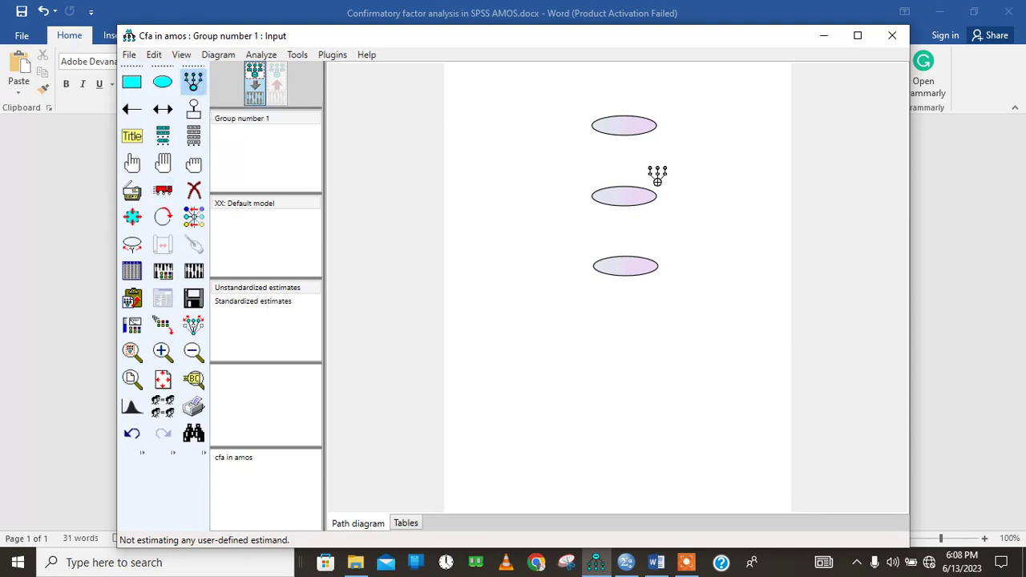
pyautogui.click(626, 116)
pyautogui.click(626, 116)
pyautogui.click(626, 116)
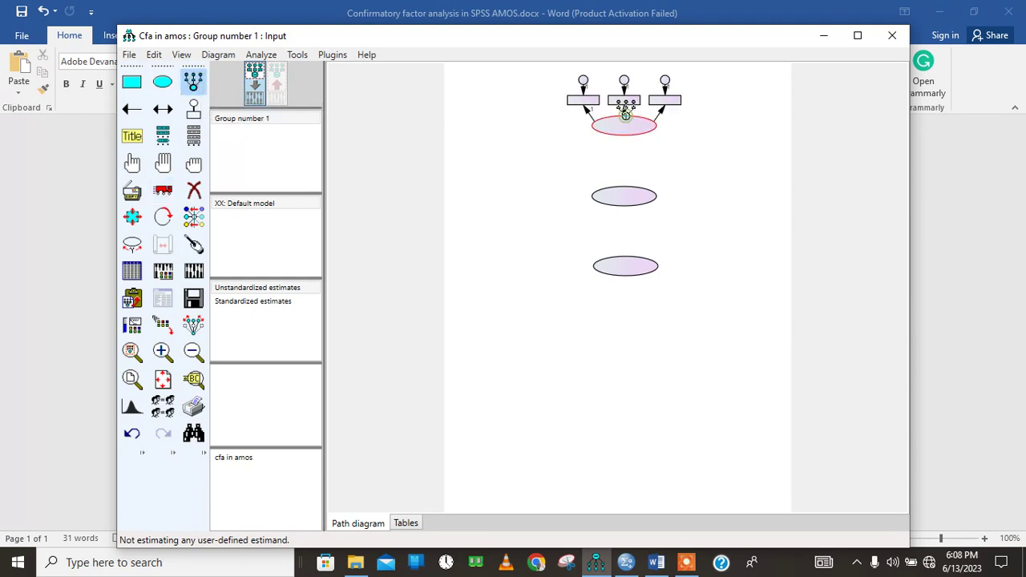
pyautogui.click(622, 184)
pyautogui.click(622, 184)
pyautogui.click(622, 184)
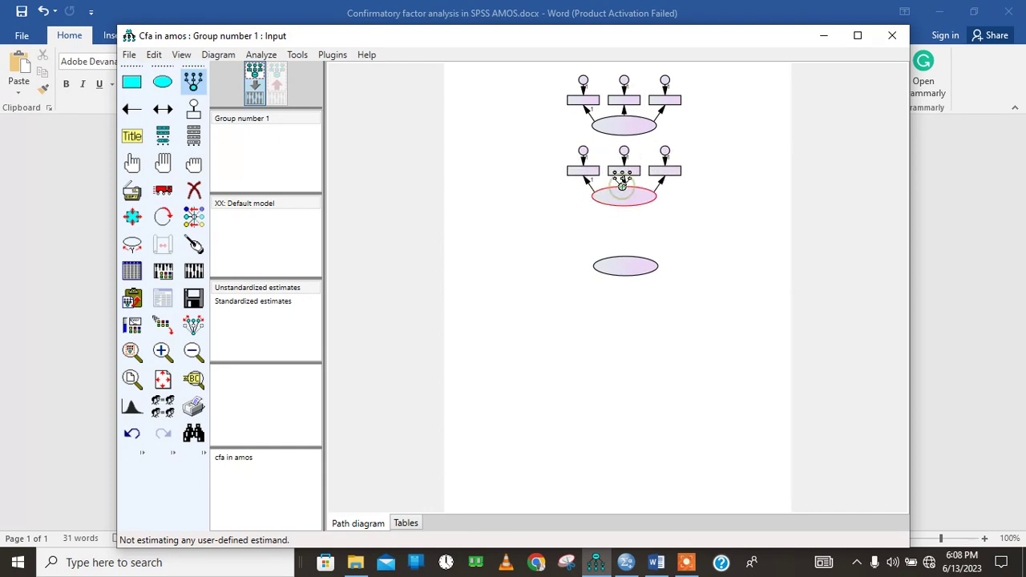
pyautogui.click(623, 251)
pyautogui.click(623, 251)
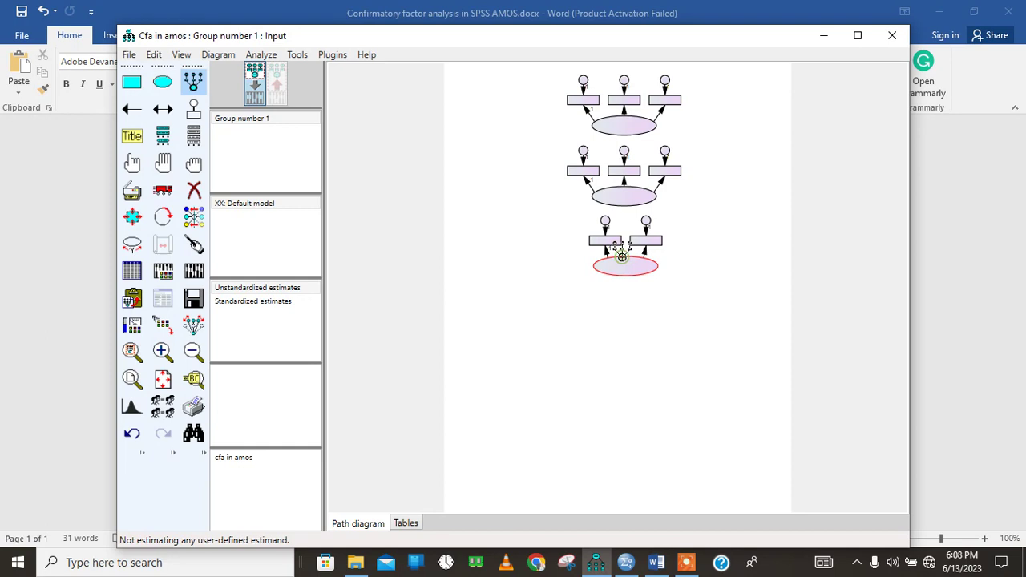
pyautogui.click(622, 251)
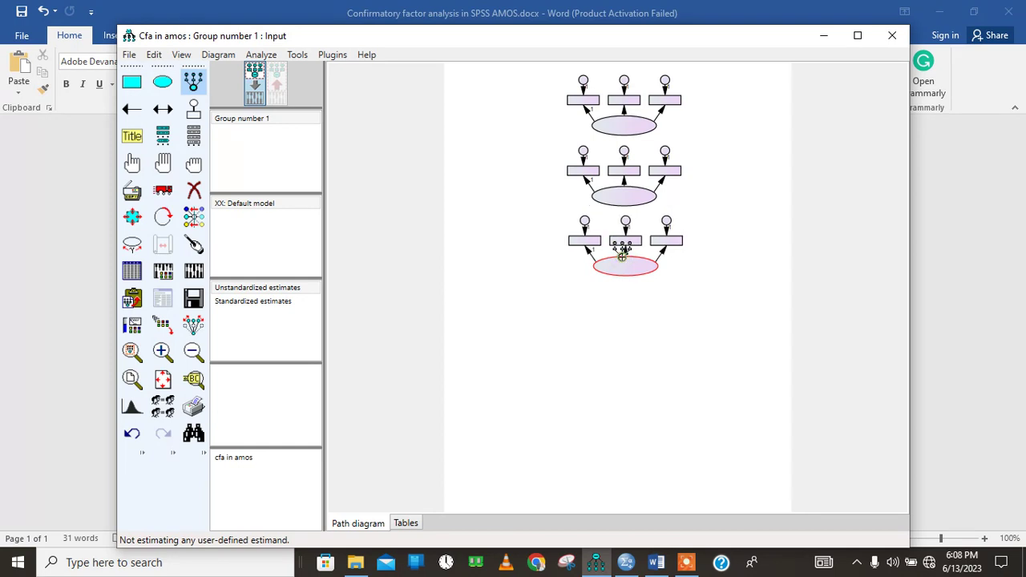
# Rotate each factor's indicators until they sit on its left side.
pyautogui.click(165, 217)
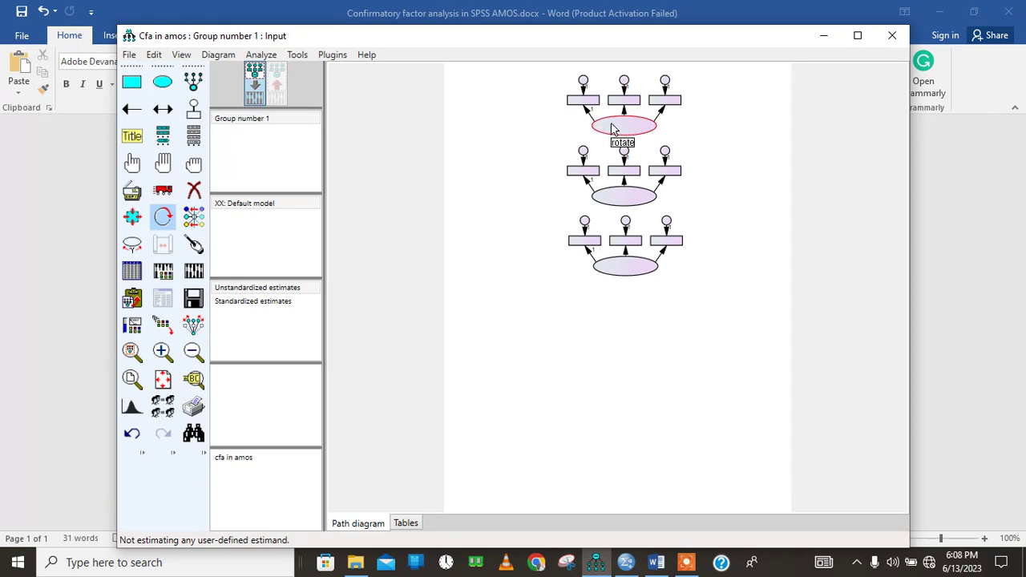
pyautogui.click(611, 127)
pyautogui.click(611, 127)
pyautogui.click(611, 124)
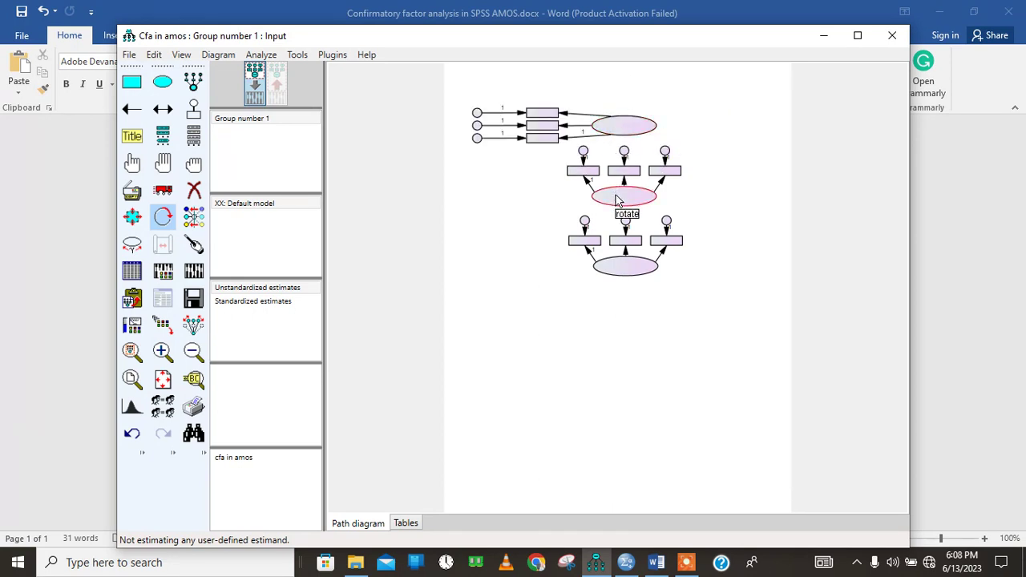
pyautogui.click(617, 199)
pyautogui.click(617, 199)
pyautogui.click(617, 199)
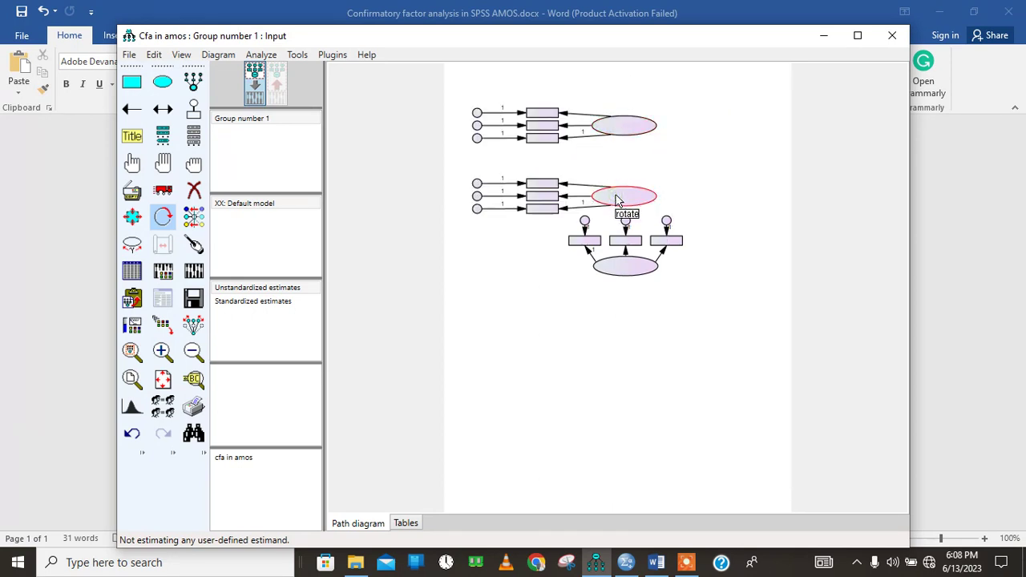
pyautogui.click(620, 267)
pyautogui.click(619, 267)
pyautogui.click(618, 268)
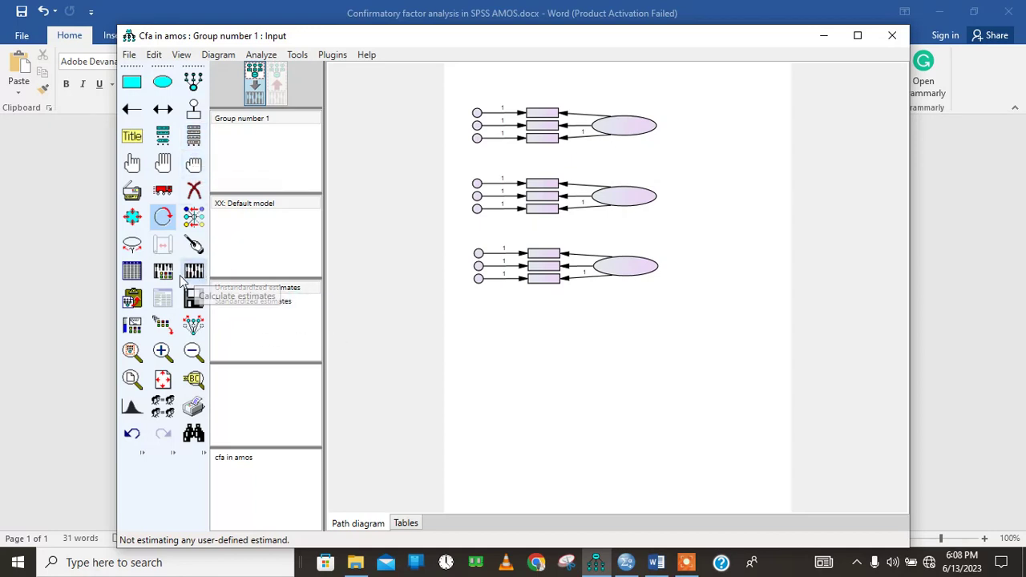
# Link cfadata.sav from Downloads as Group number 1's data file, reading 94 of 94 cases.
pyautogui.click(133, 271)
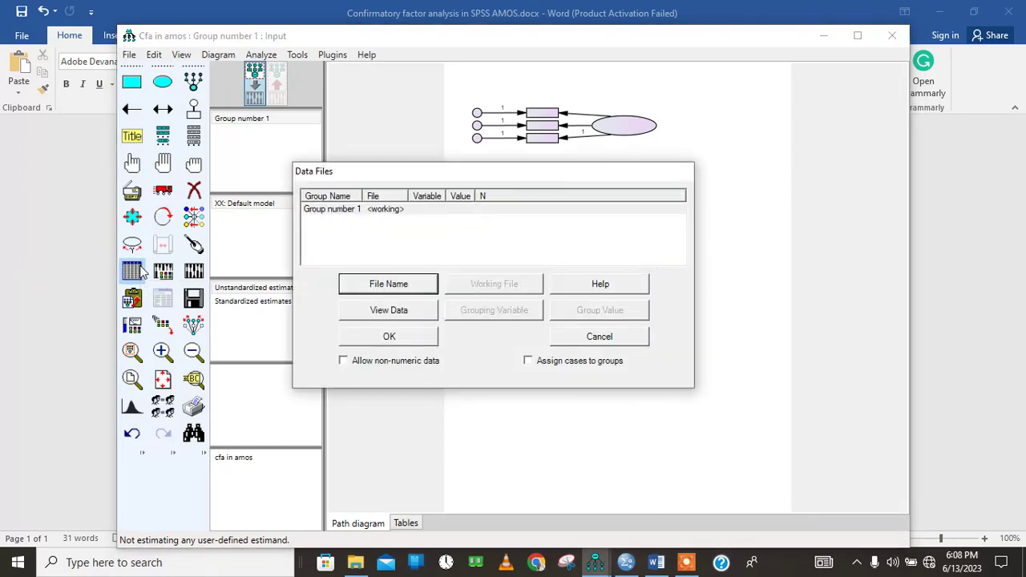
pyautogui.click(408, 286)
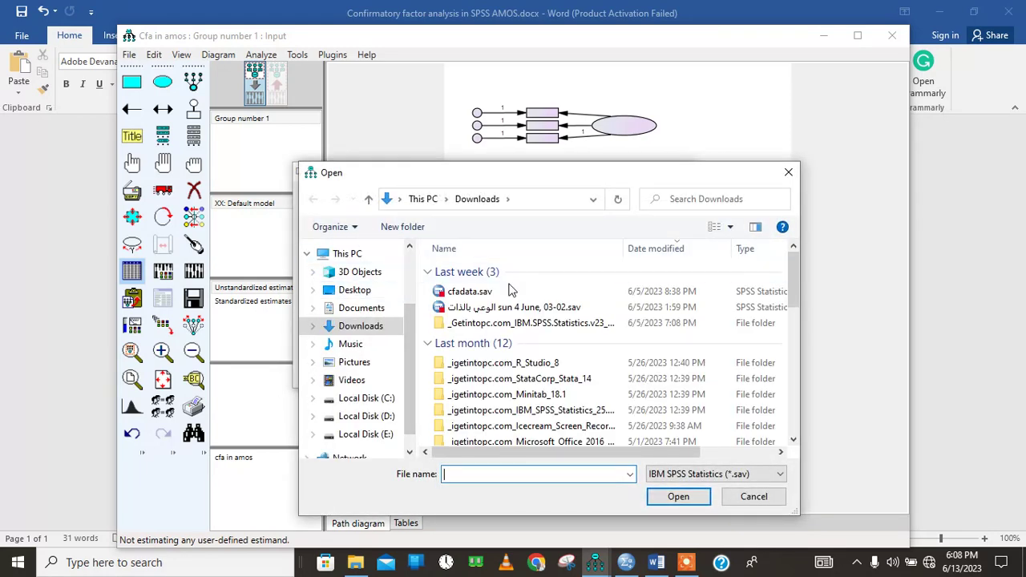
pyautogui.doubleClick(500, 288)
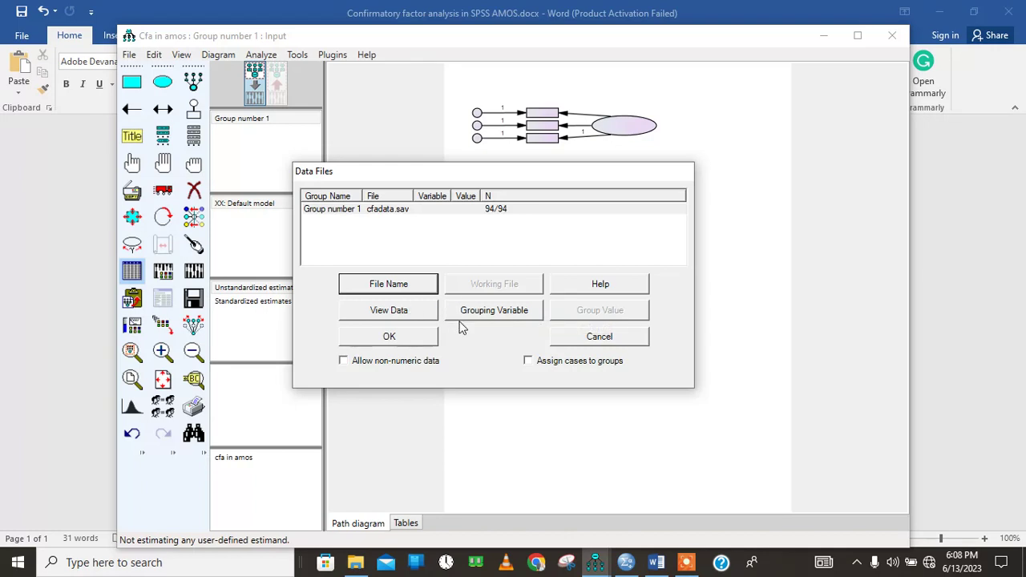
pyautogui.click(413, 337)
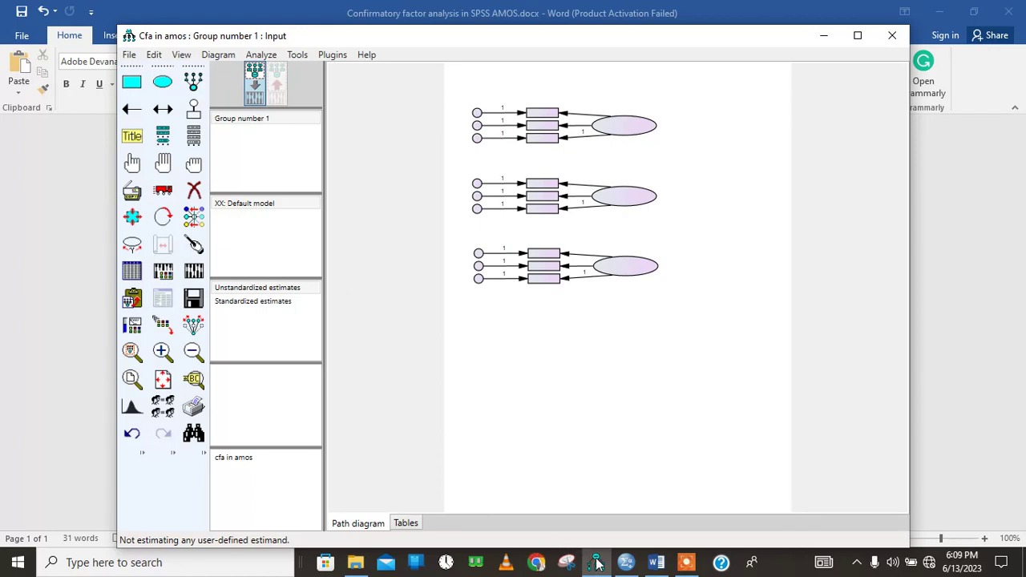
# Check the SSAS1–SSAS9 variable definitions in SPSS, then return to the AMOS path diagram.
pyautogui.click(626, 566)
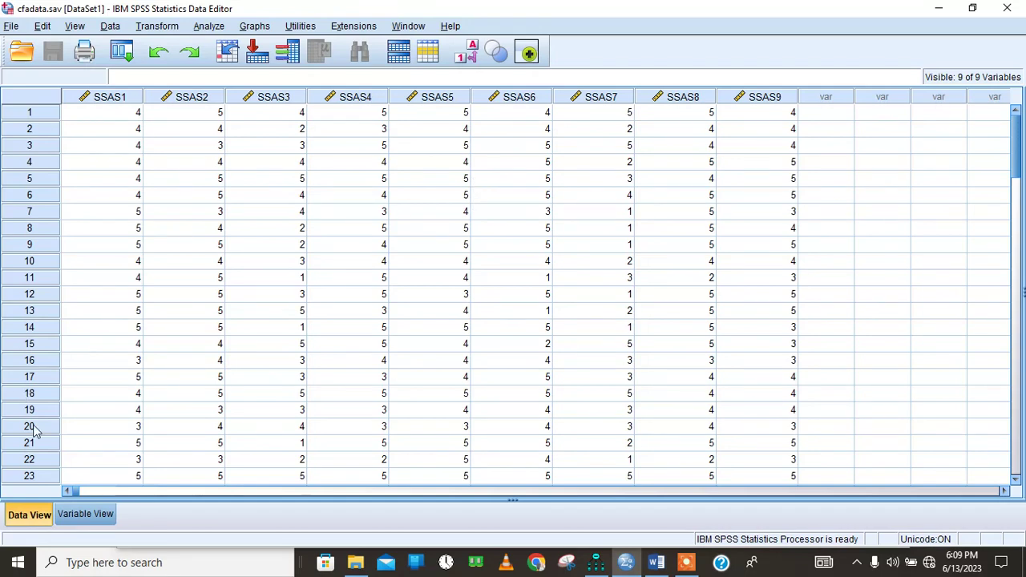
pyautogui.click(83, 517)
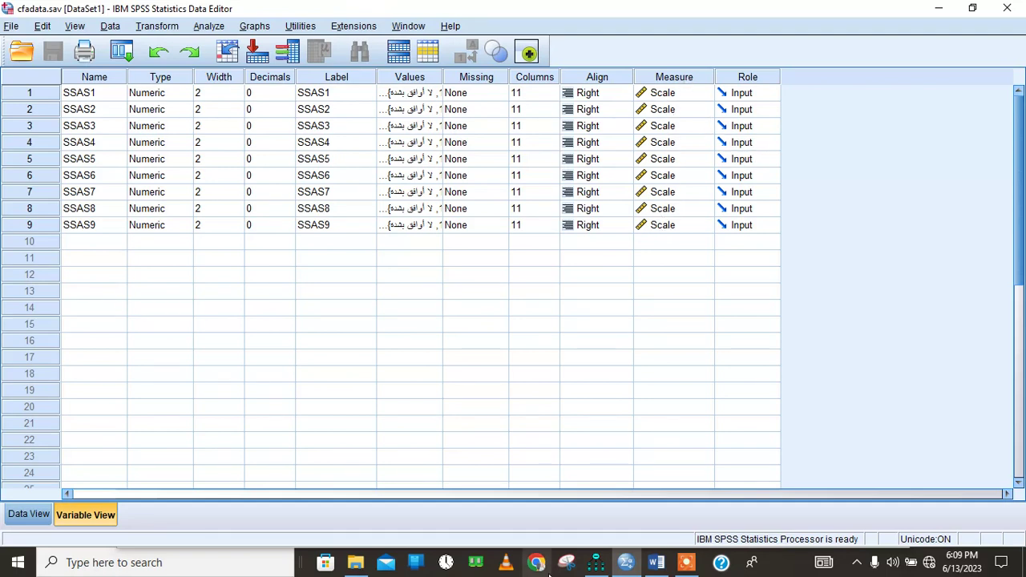
pyautogui.click(595, 562)
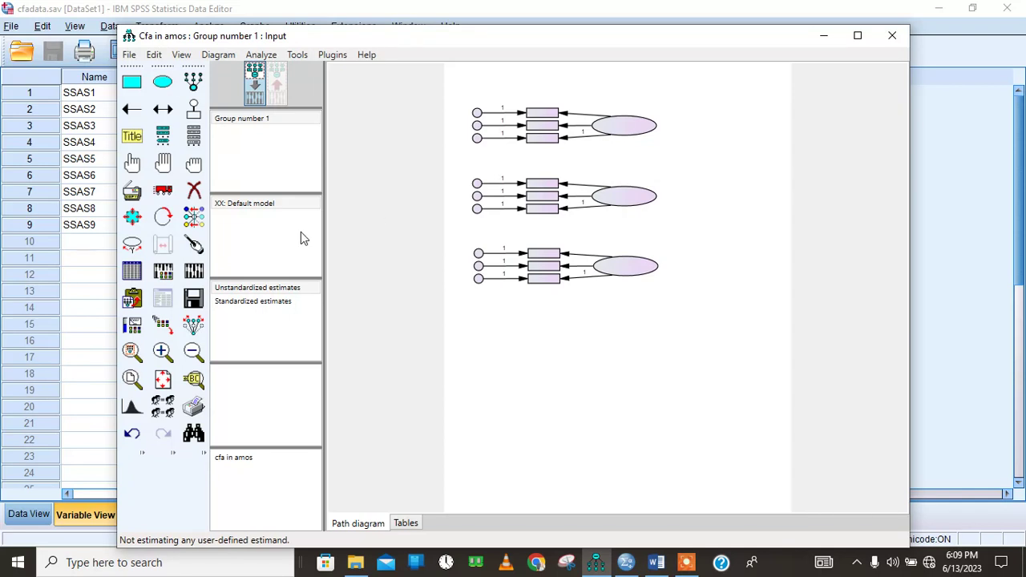
# Drag SSAS2, SSAS4 and SSAS8 from the dataset variable list onto the top factor's boxes, then view the Word notes.
pyautogui.click(200, 276)
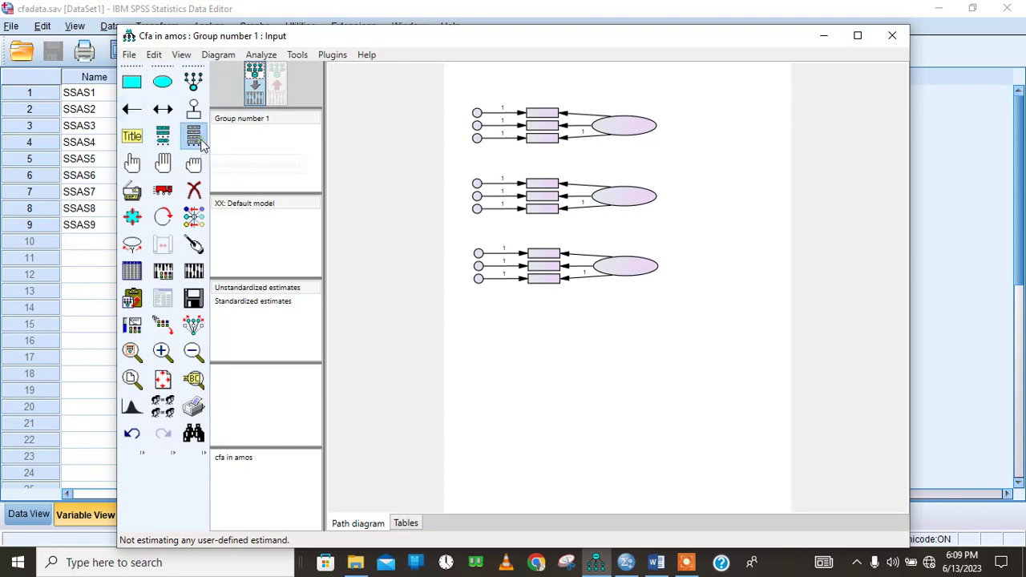
pyautogui.click(201, 141)
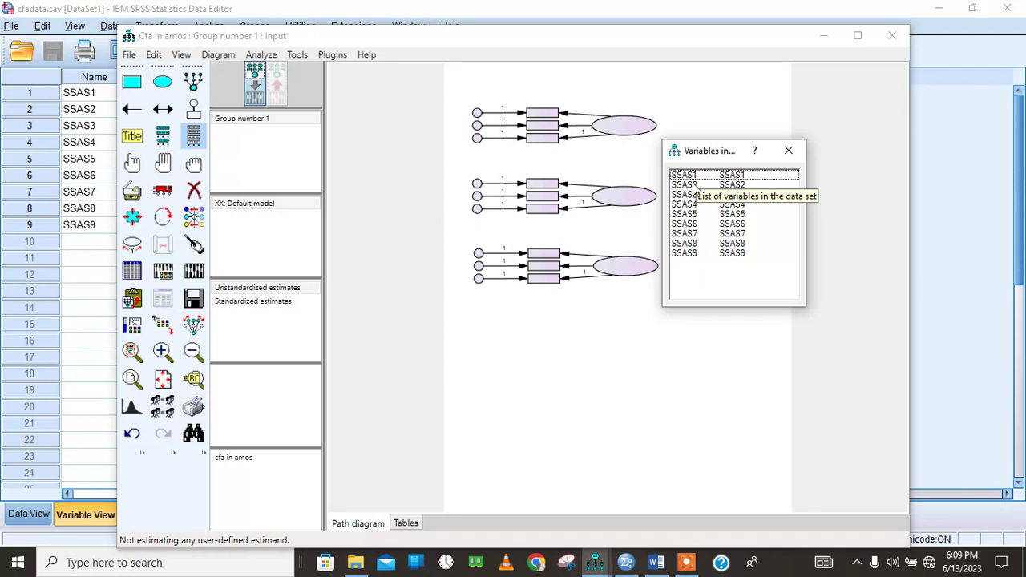
pyautogui.moveTo(693, 186); pyautogui.dragTo(540, 117)
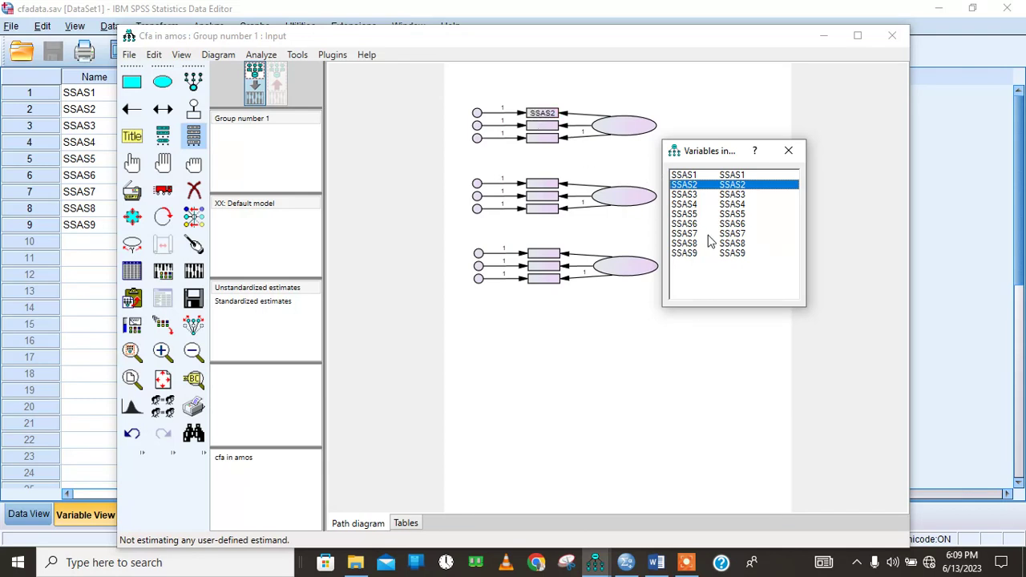
pyautogui.moveTo(686, 205); pyautogui.dragTo(543, 127)
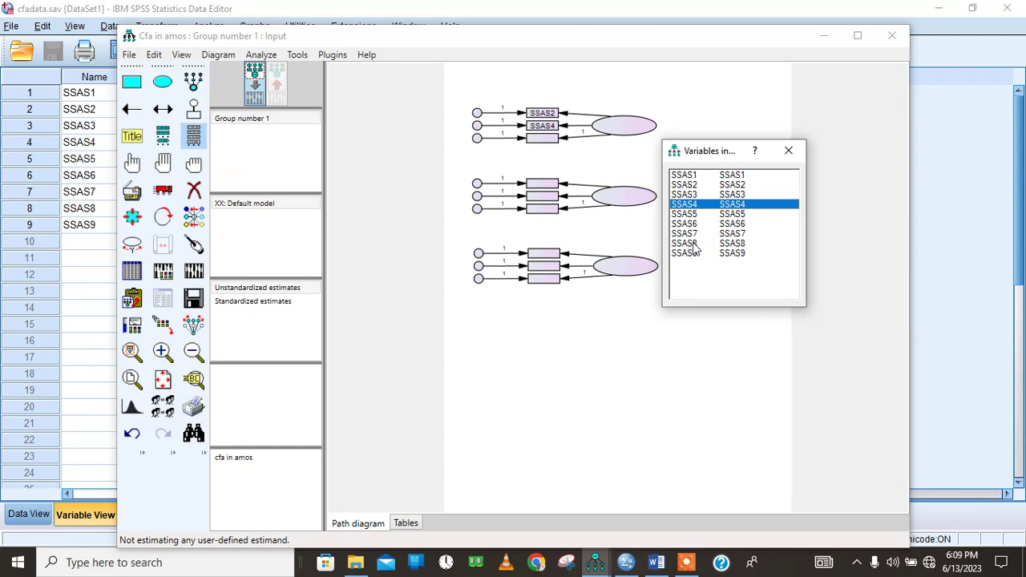
pyautogui.moveTo(691, 244); pyautogui.dragTo(549, 140)
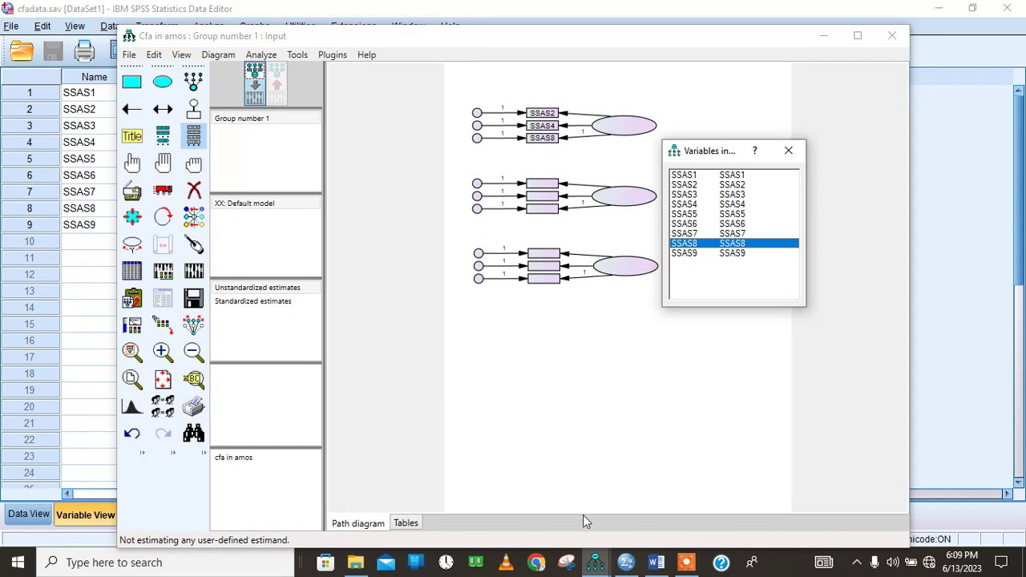
pyautogui.click(655, 562)
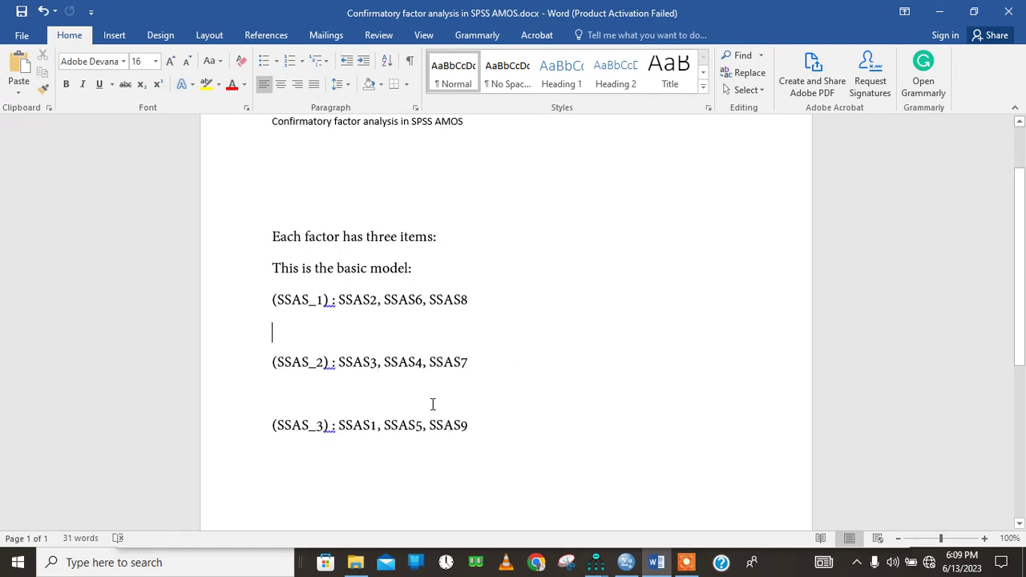
# Back in AMOS, replace SSAS4 with SSAS6 in the first factor's middle box.
pyautogui.click(626, 561)
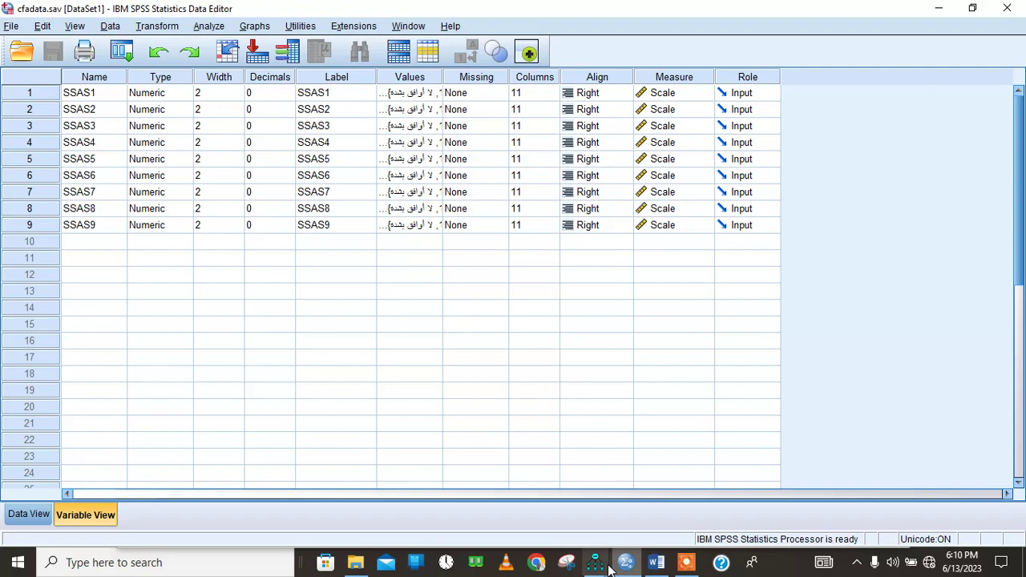
pyautogui.moveTo(595, 561)
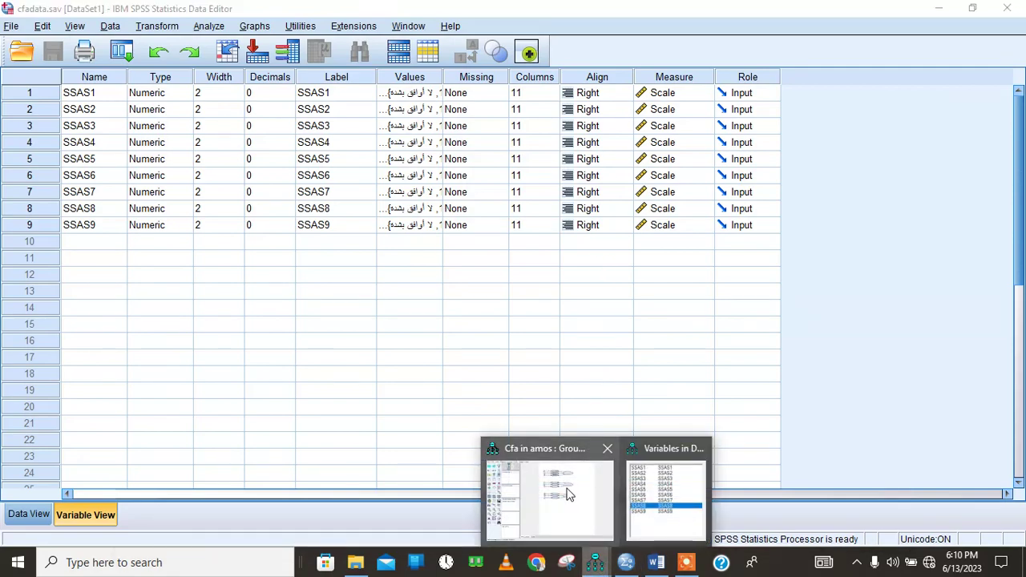
pyautogui.click(565, 487)
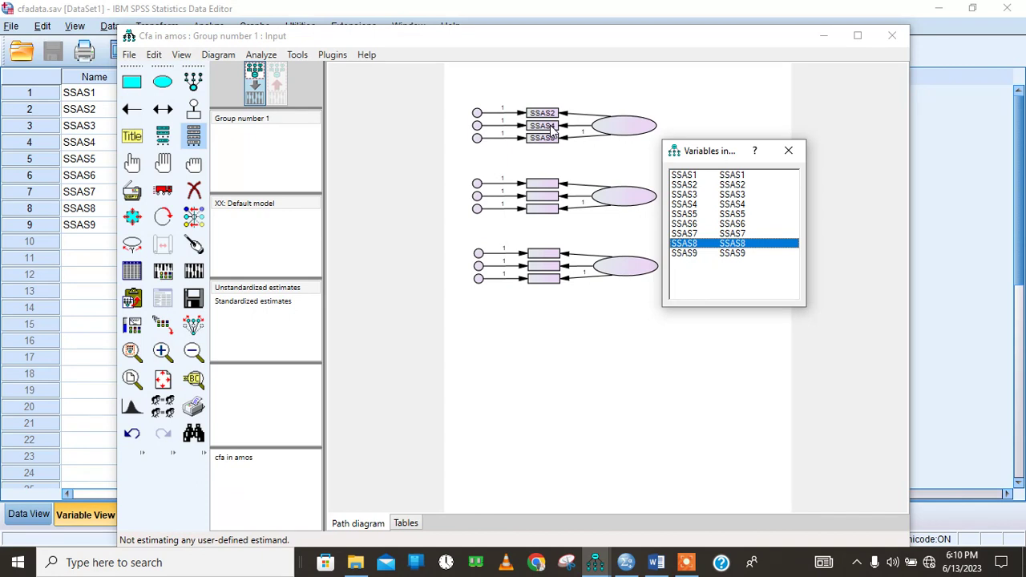
pyautogui.click(551, 129)
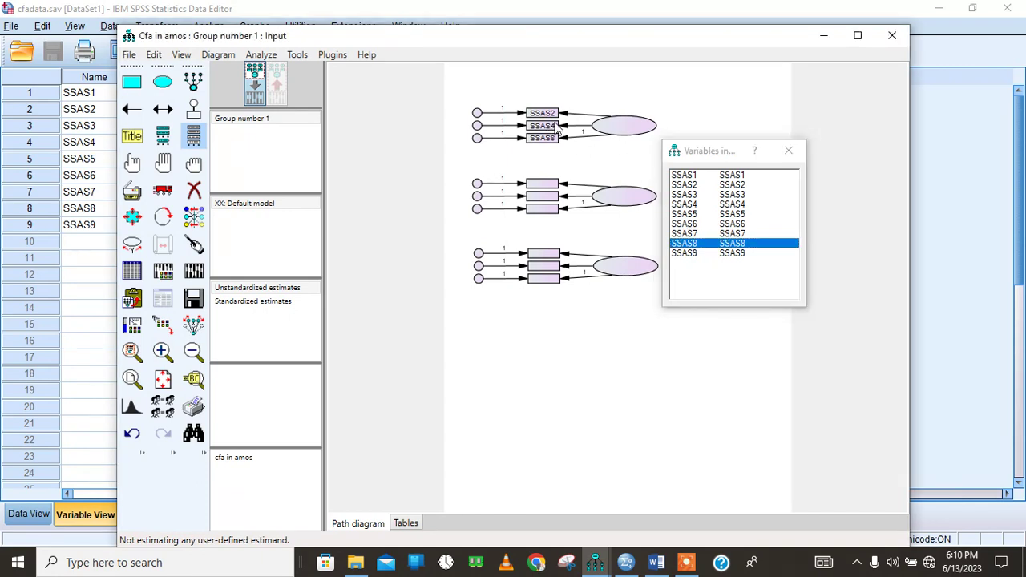
pyautogui.click(687, 225)
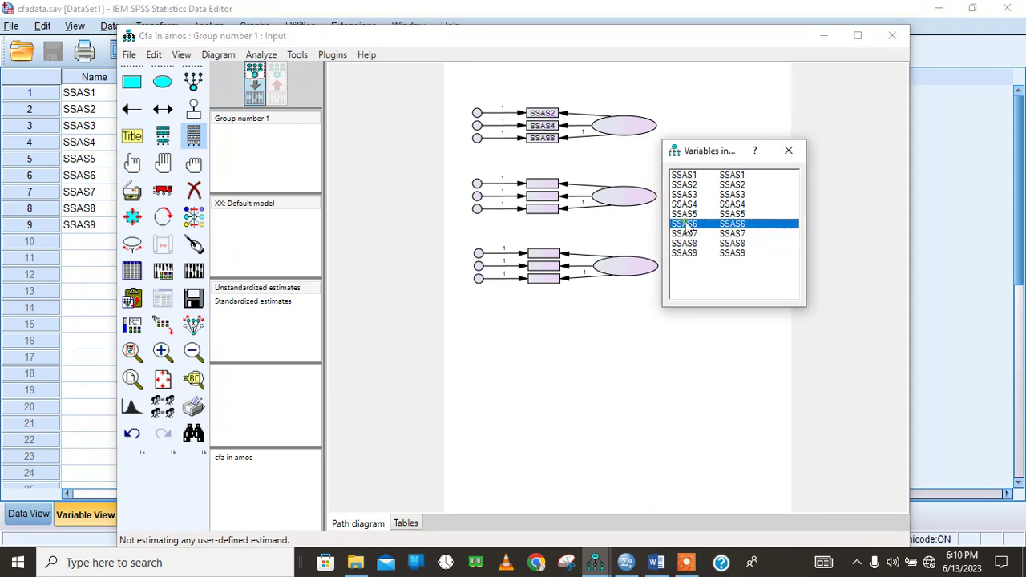
pyautogui.moveTo(687, 227); pyautogui.dragTo(543, 134)
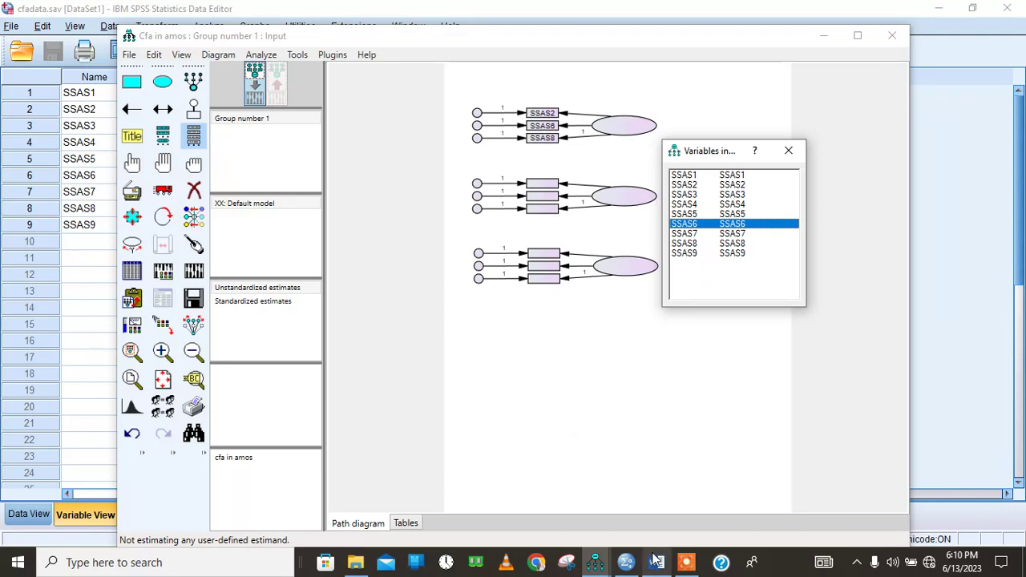
# Assign SSAS3, SSAS4, SSAS7 to the second factor and SSAS1, SSAS5, SSAS9 to the third.
pyautogui.moveTo(655, 562)
pyautogui.moveTo(646, 516)
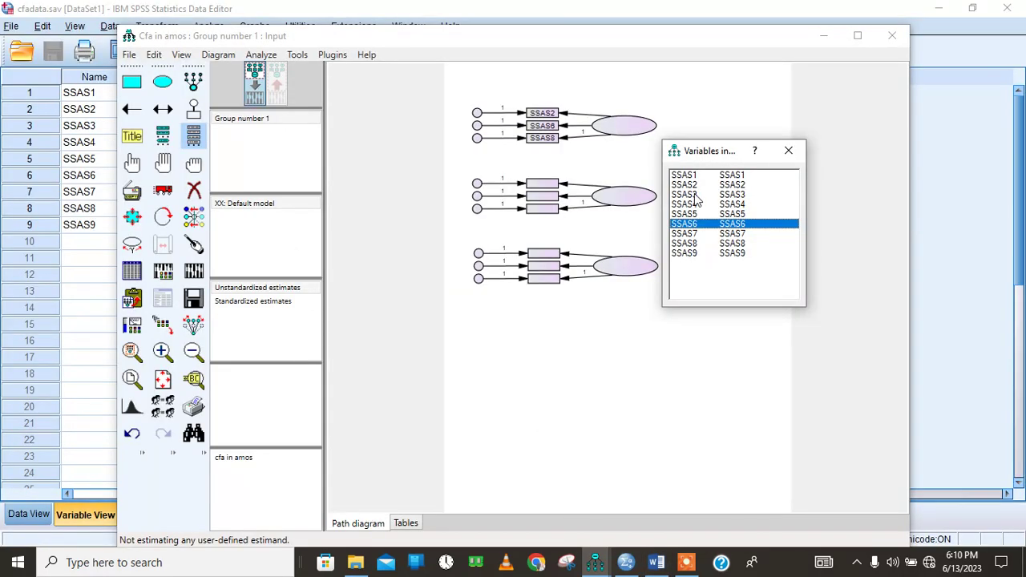
pyautogui.moveTo(687, 194); pyautogui.dragTo(553, 186)
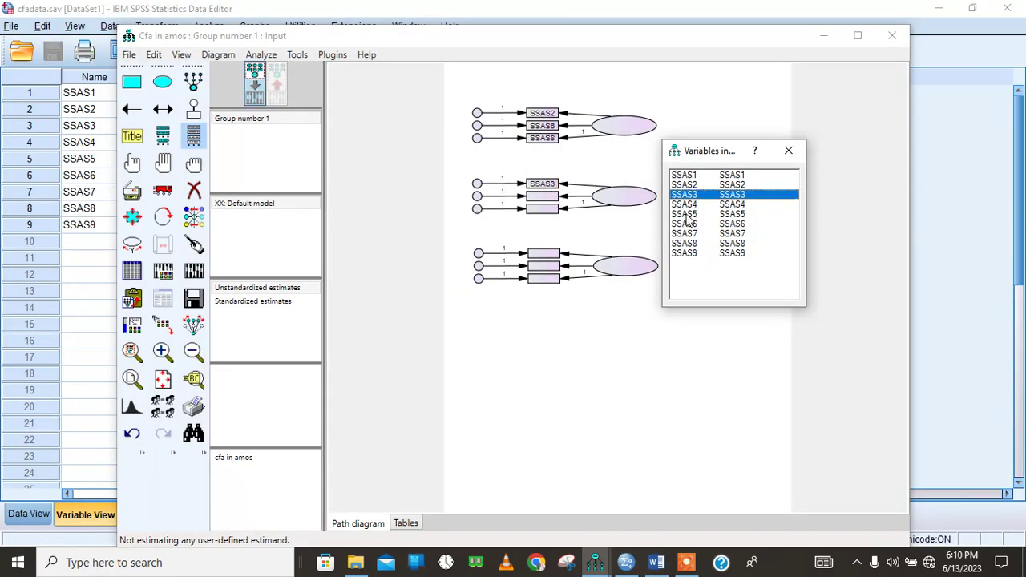
pyautogui.moveTo(691, 206); pyautogui.dragTo(545, 199)
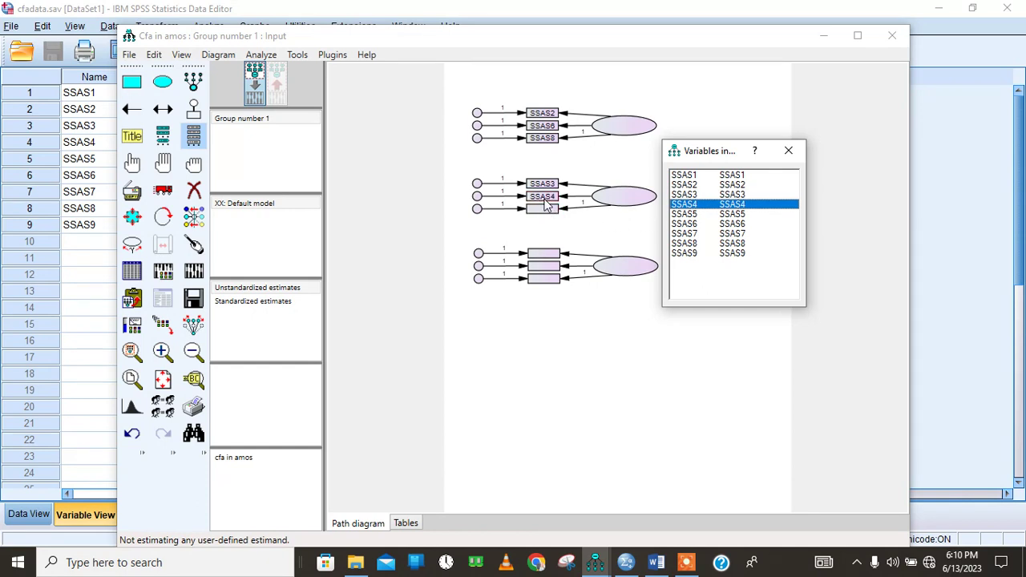
pyautogui.moveTo(693, 233); pyautogui.dragTo(578, 213)
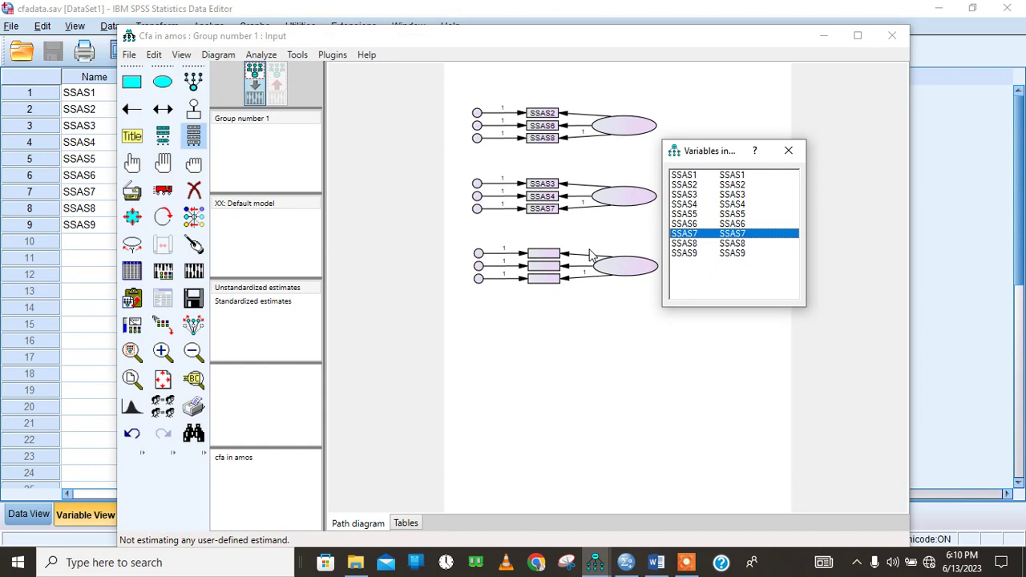
pyautogui.click(697, 178)
pyautogui.moveTo(697, 178); pyautogui.dragTo(558, 263)
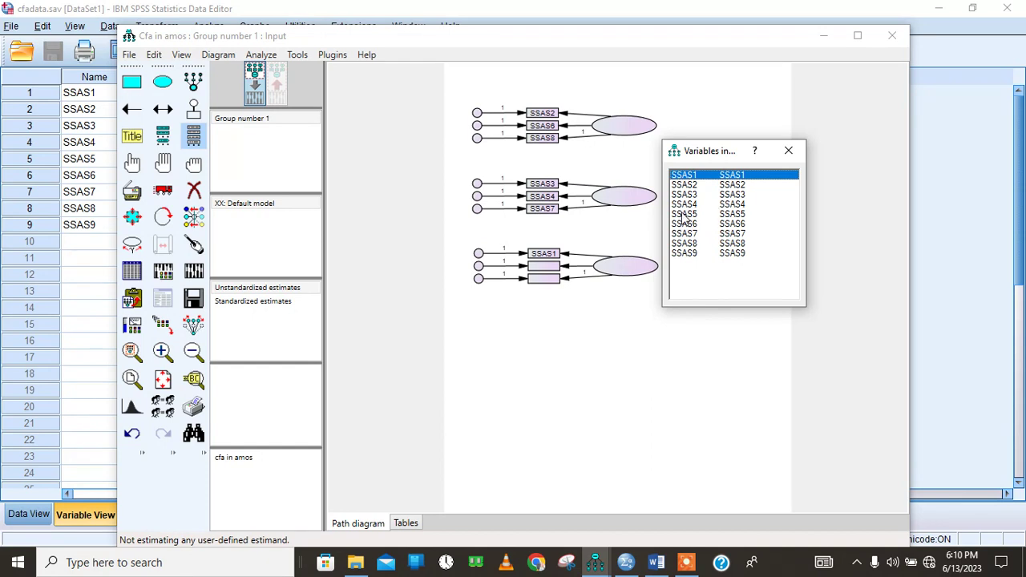
pyautogui.moveTo(685, 215); pyautogui.dragTo(553, 271)
pyautogui.moveTo(697, 258); pyautogui.dragTo(549, 283)
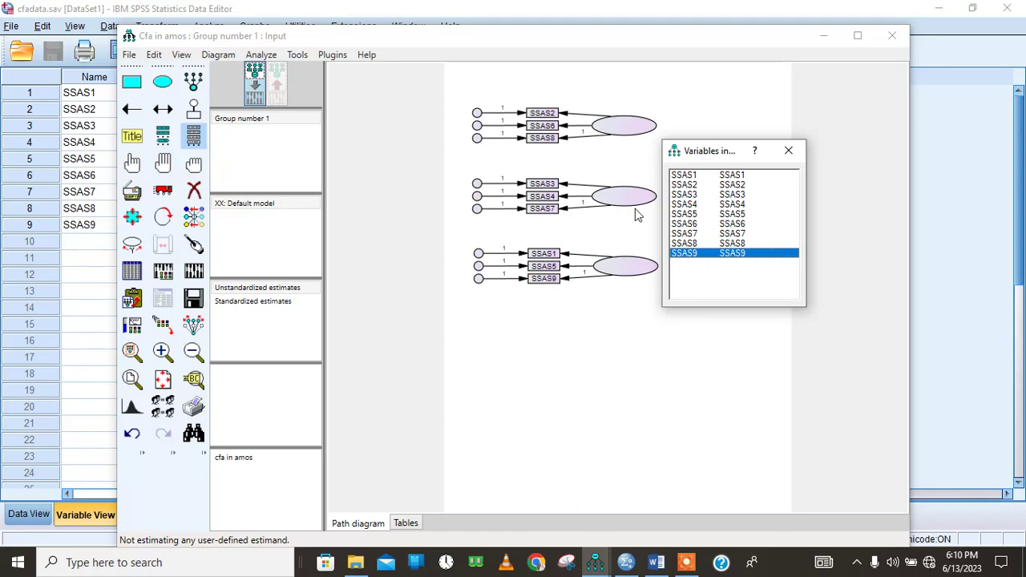
# Close the variable list and name the first latent factor SSAS_1.
pyautogui.click(789, 151)
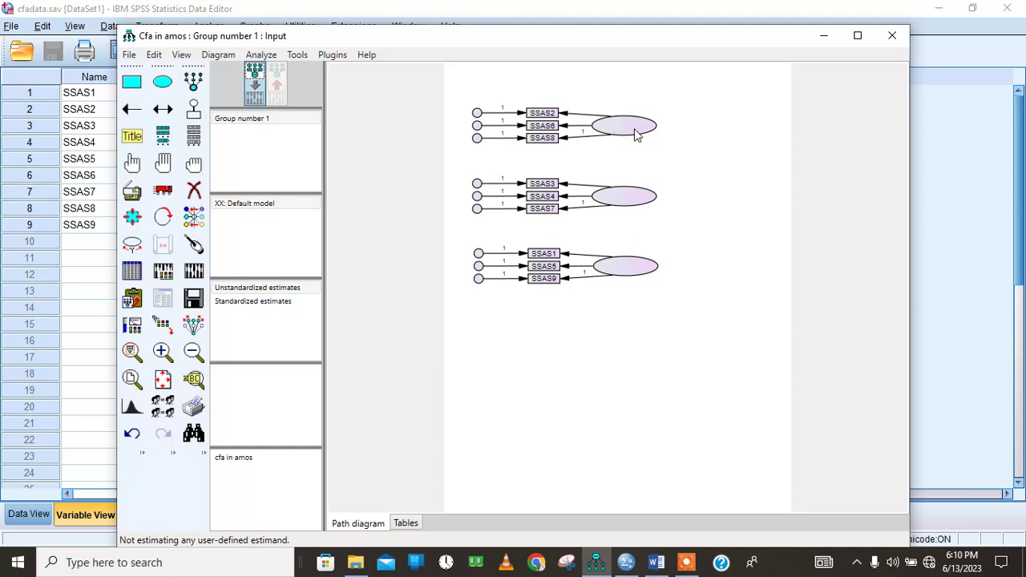
pyautogui.hotkey('ctrl', 'o')
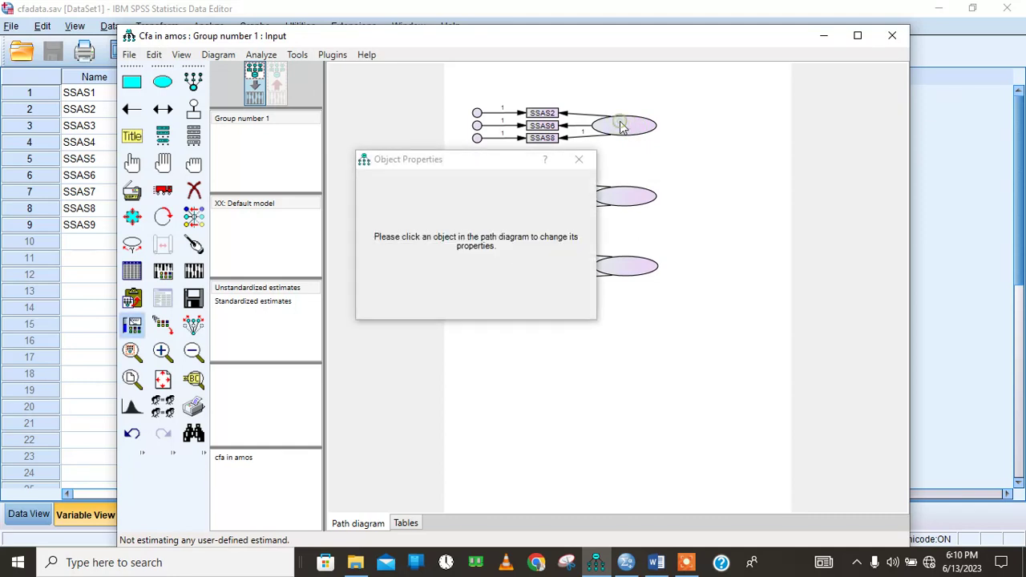
pyautogui.click(621, 126)
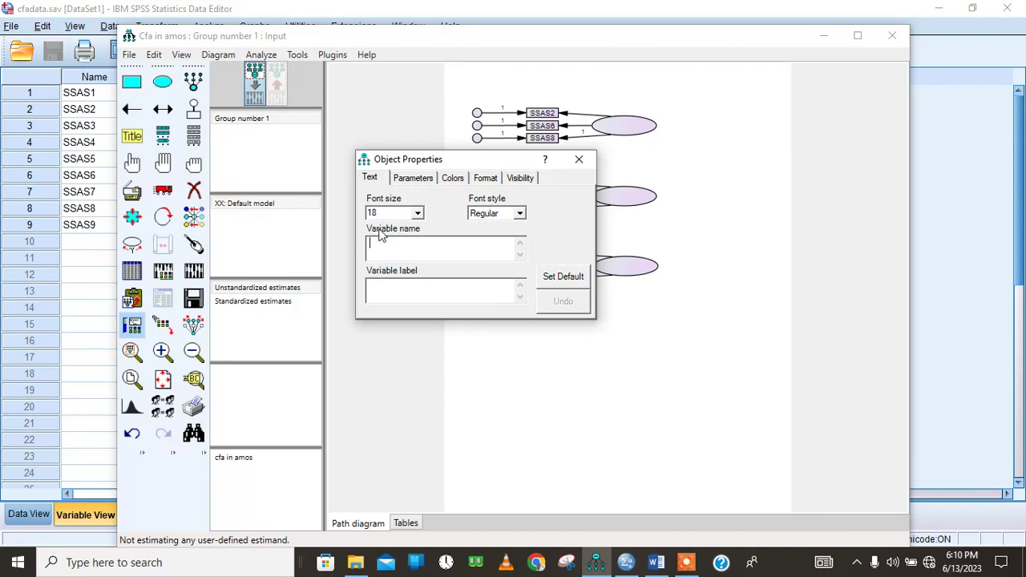
pyautogui.write('SSAS_1')
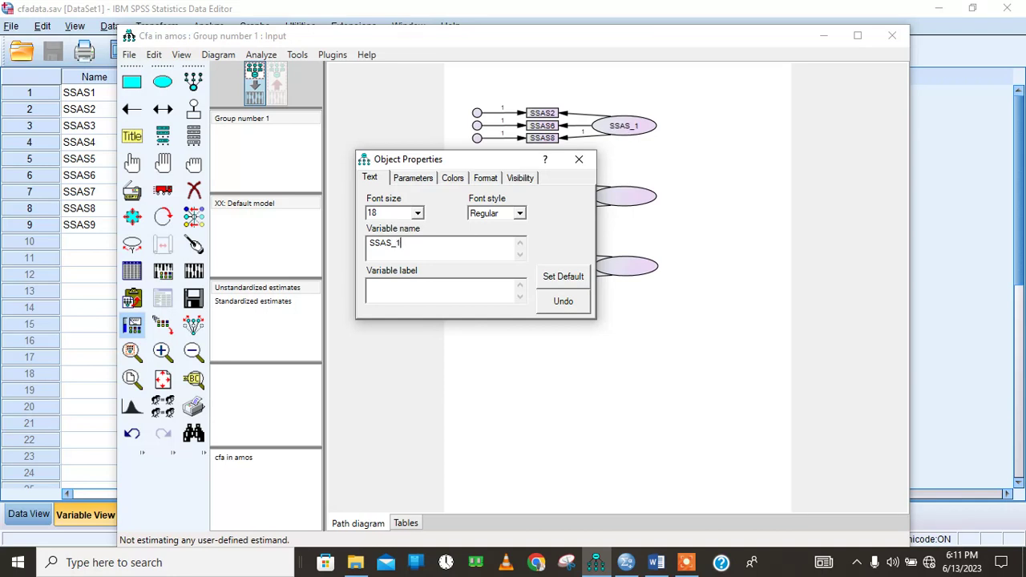
# Name the second and third latent factors SSSAS_2 and SSSAS_3.
pyautogui.click(622, 199)
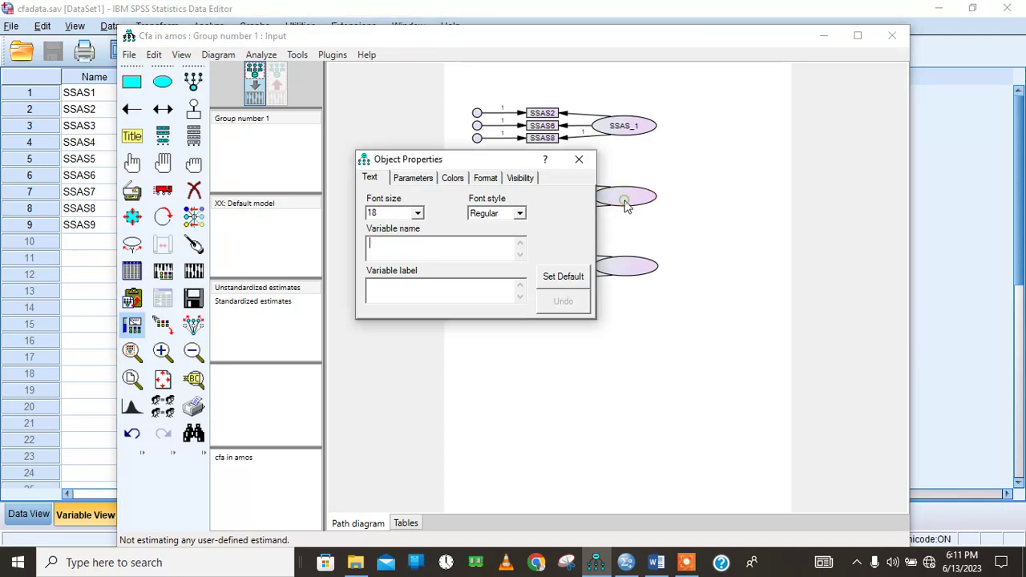
pyautogui.click(450, 245)
pyautogui.write('SSSAS')
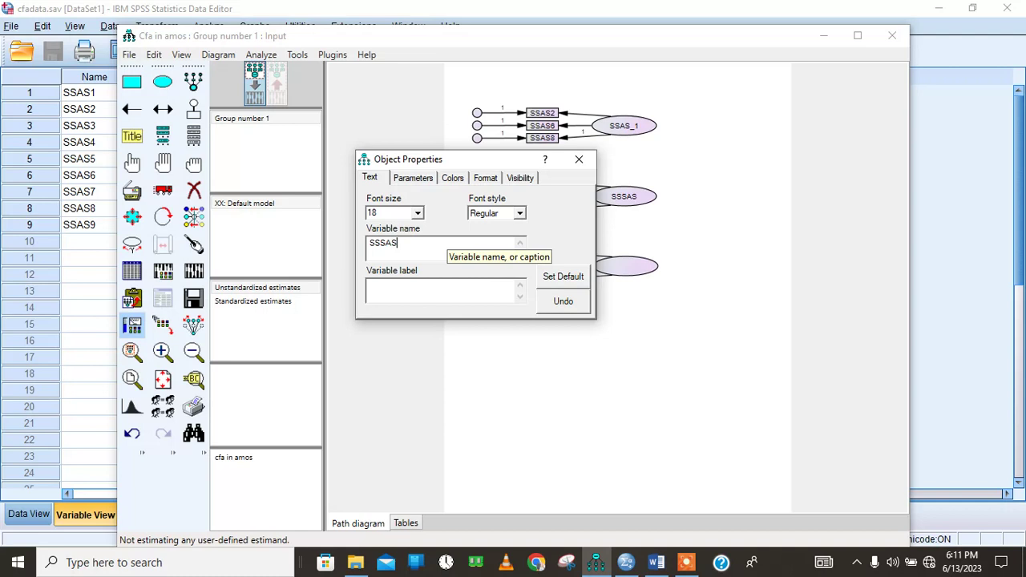
pyautogui.write('_2')
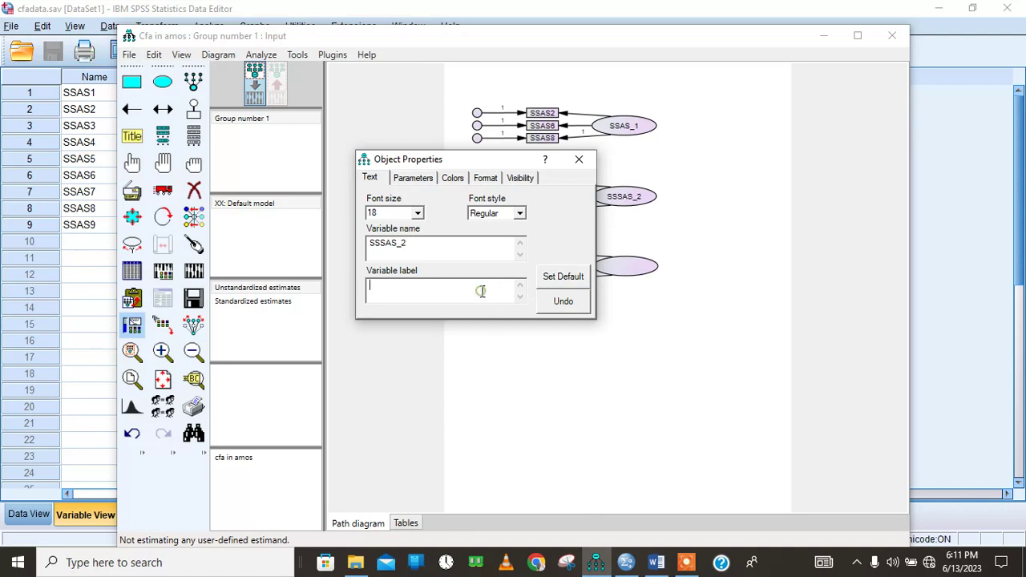
pyautogui.click(633, 271)
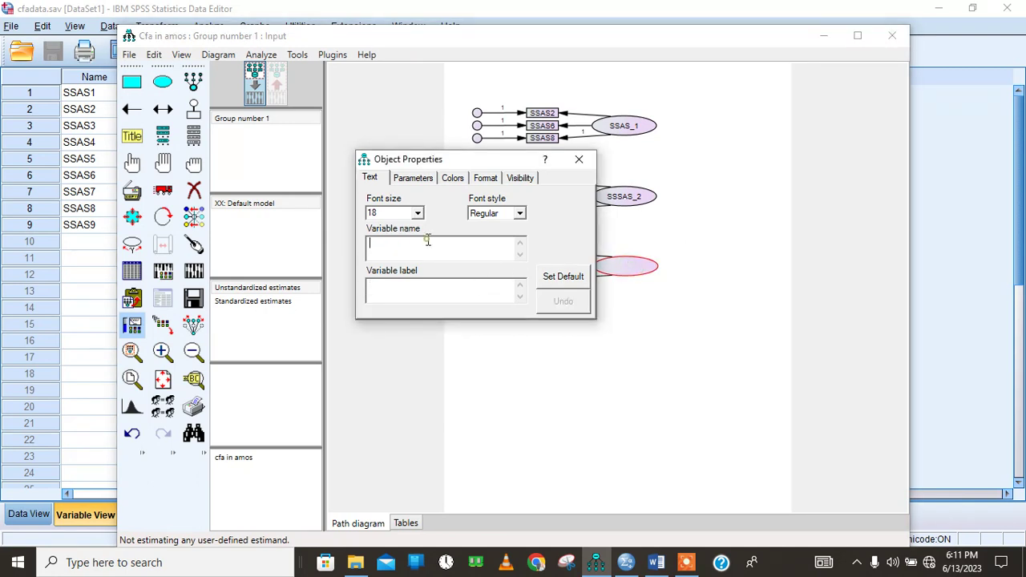
pyautogui.write('SSSAS)')
pyautogui.press('BackSpace')
pyautogui.write('_3')
# Set font size 11 on the first factor's top two error terms and begin naming them.
pyautogui.click(579, 159)
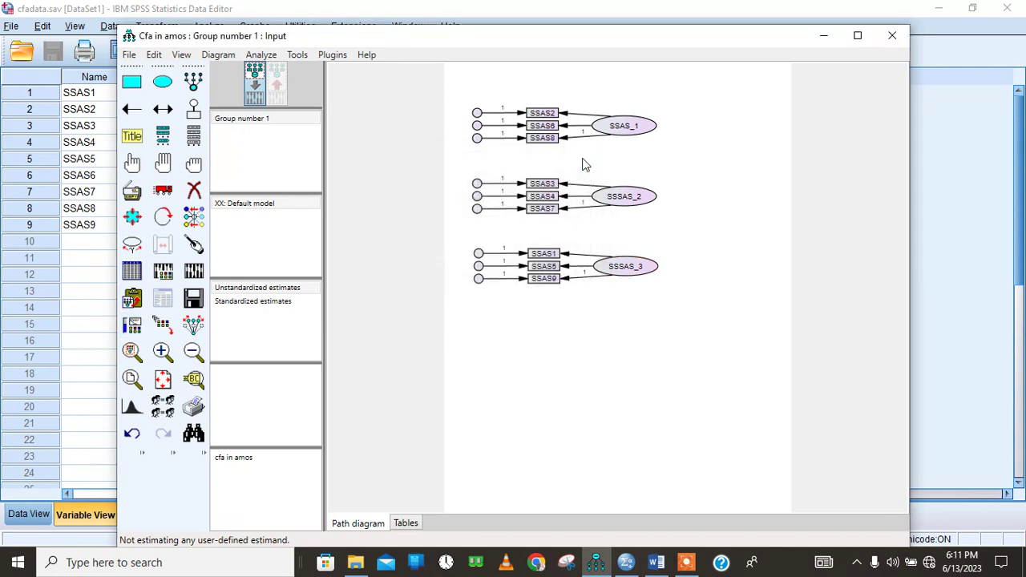
pyautogui.doubleClick(477, 114)
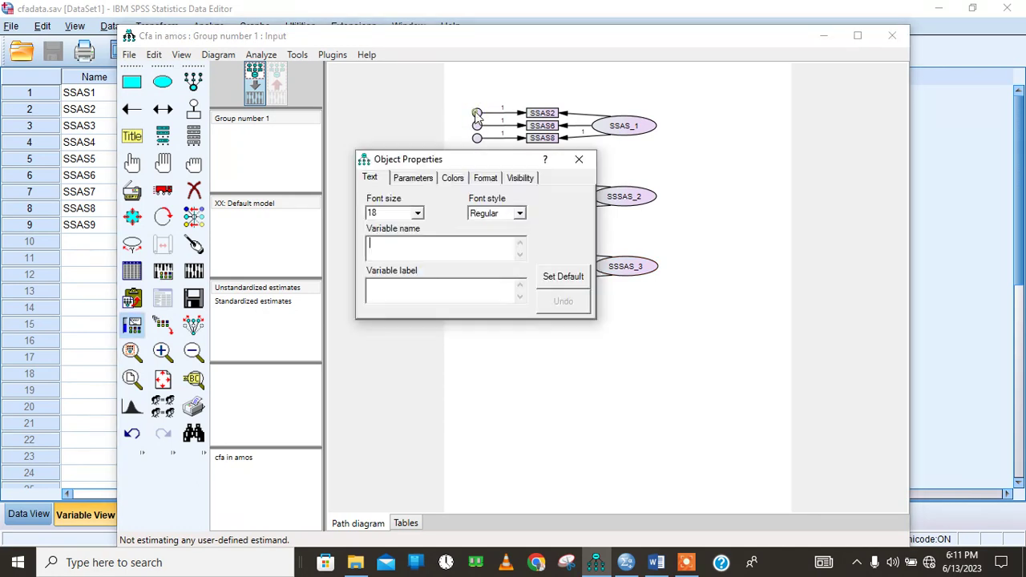
pyautogui.doubleClick(399, 215)
pyautogui.write('1')
pyautogui.click(403, 252)
pyautogui.click(477, 130)
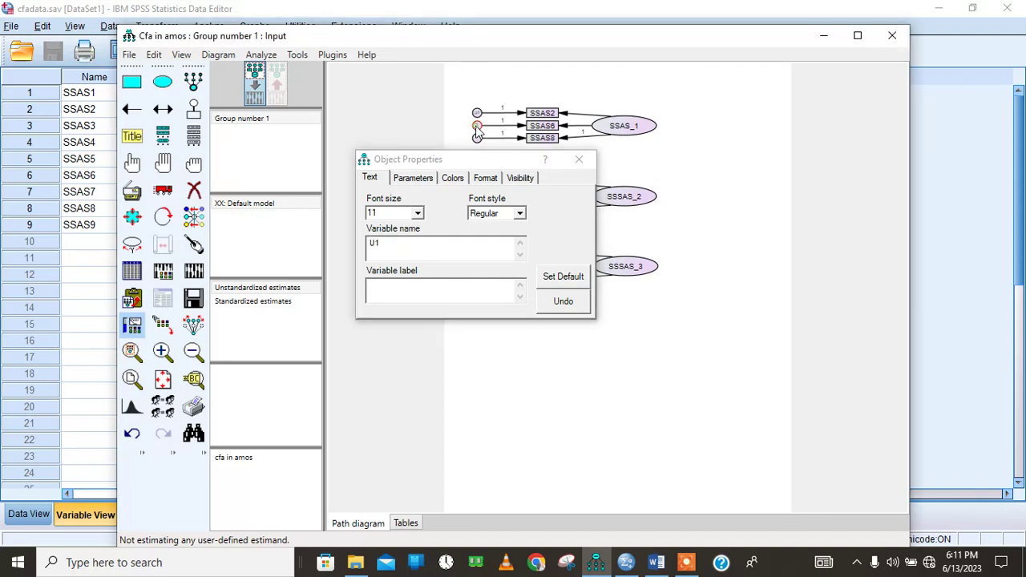
pyautogui.doubleClick(391, 215)
pyautogui.write('1')
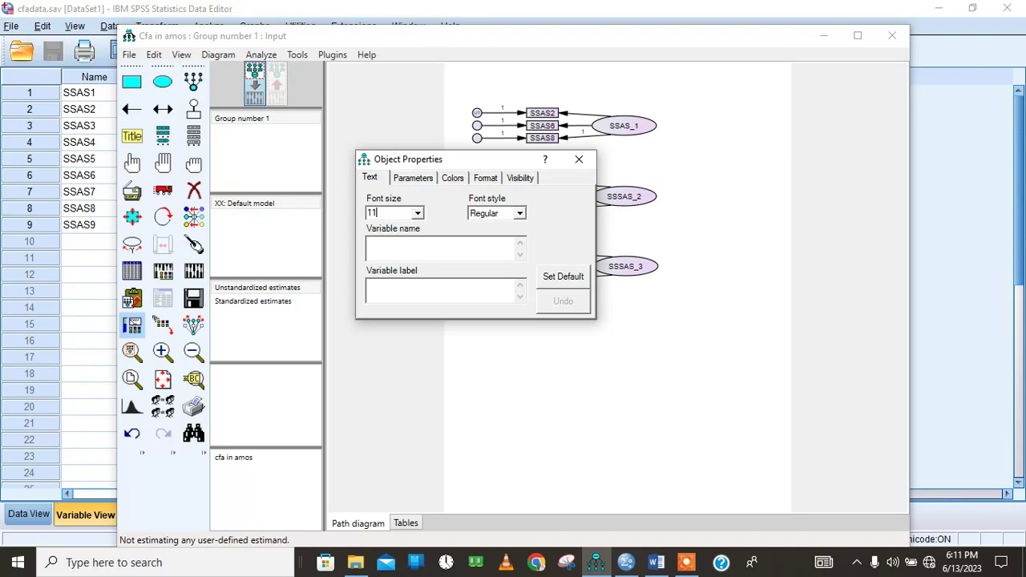
pyautogui.click(399, 248)
pyautogui.write('U3')
# Give the first factor's third error term font size 11 and name U3, moving the dialog aside.
pyautogui.click(478, 138)
pyautogui.doubleClick(393, 212)
pyautogui.write('11')
pyautogui.click(403, 254)
pyautogui.write('U3')
pyautogui.moveTo(503, 167); pyautogui.dragTo(744, 330)
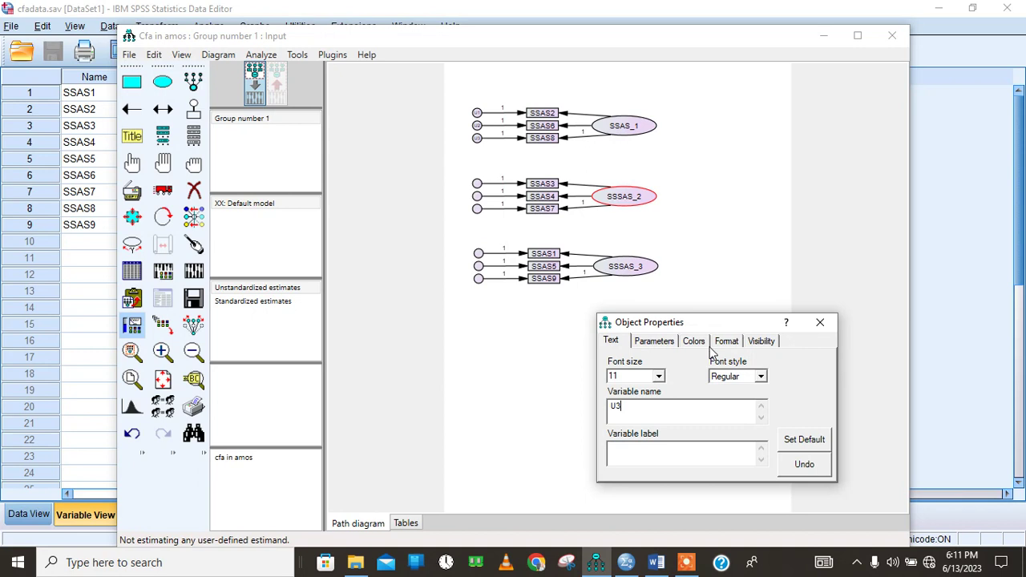
# Set font size 11 on the second factor's top and middle error terms, naming them U4 and U5.
pyautogui.click(479, 183)
pyautogui.doubleClick(629, 377)
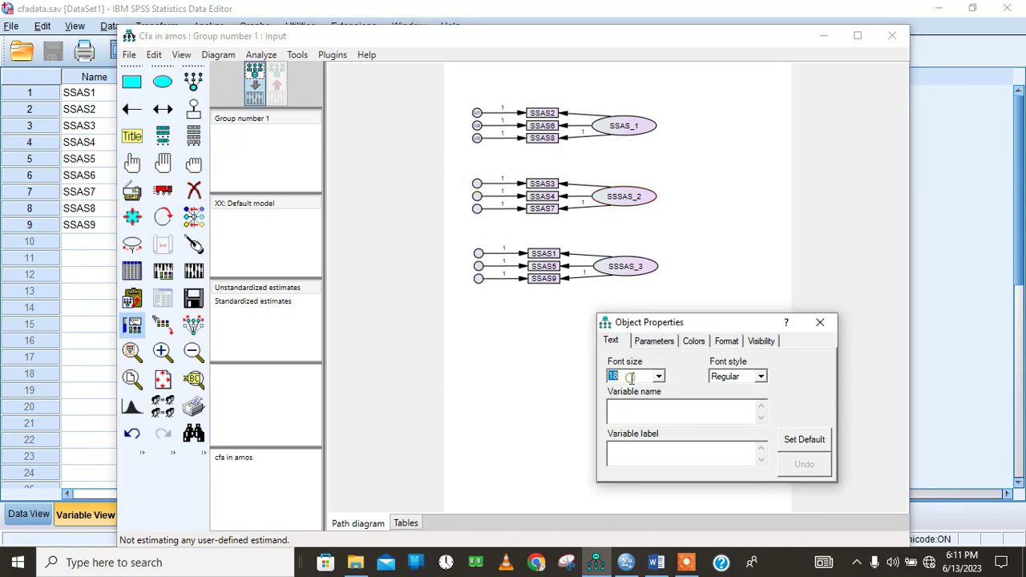
pyautogui.write('11')
pyautogui.click(631, 406)
pyautogui.write('U')
pyautogui.click(478, 199)
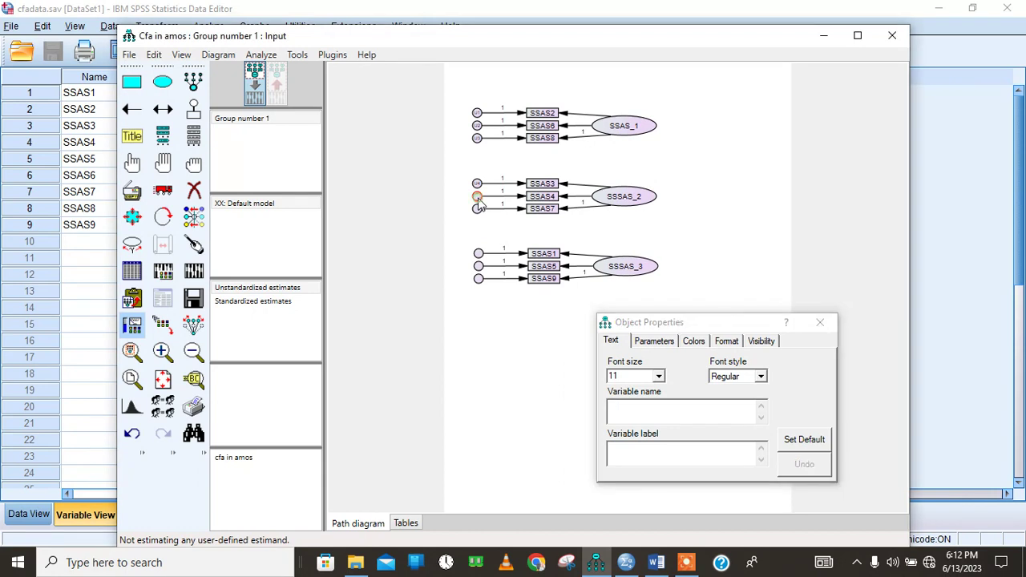
pyautogui.doubleClick(625, 376)
pyautogui.write('11')
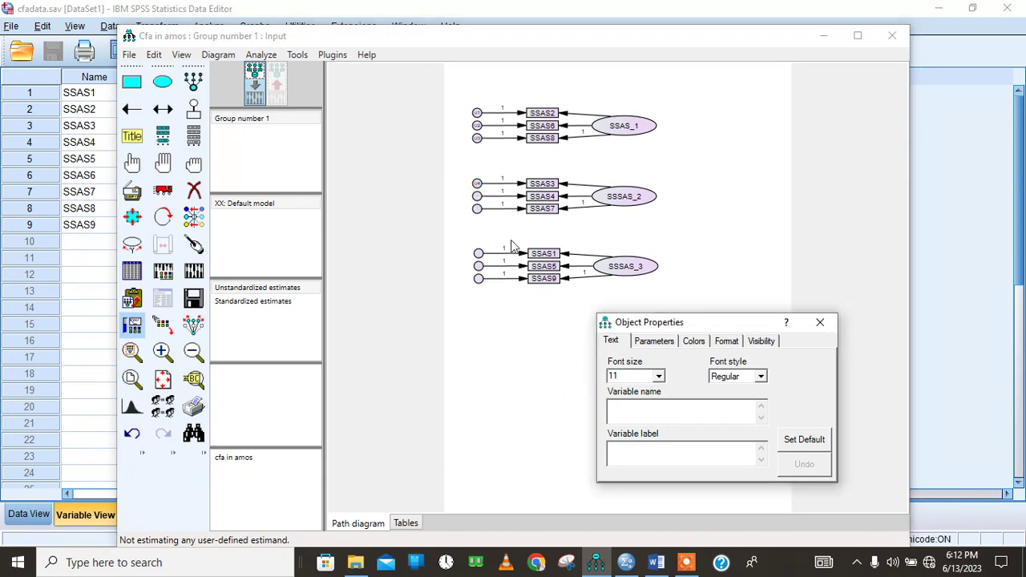
pyautogui.click(479, 199)
pyautogui.write('U')
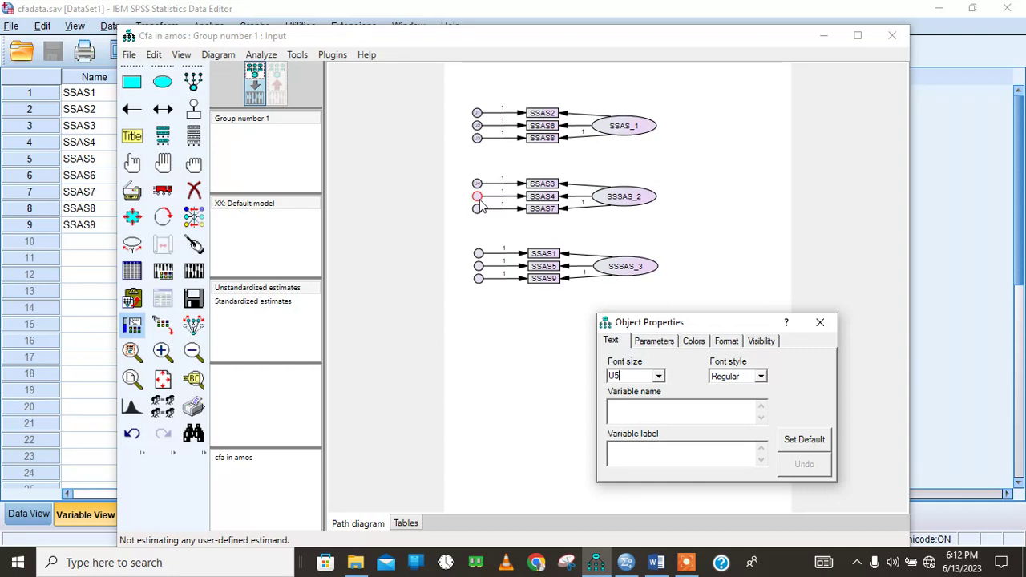
pyautogui.write('11')
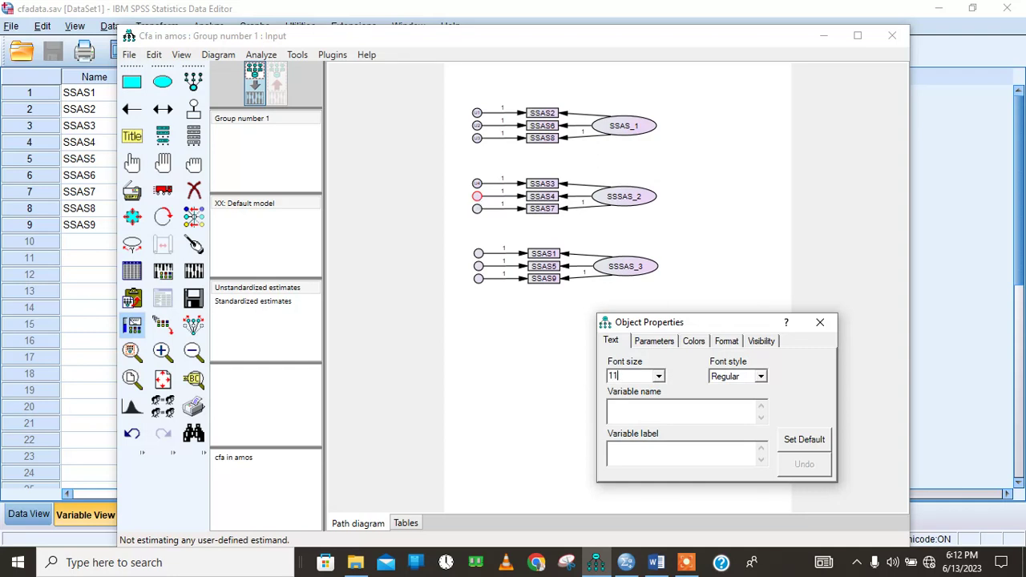
pyautogui.click(657, 410)
# Give the second factor's bottom error term and the SSAS1 error term font size 11, naming the latter U7.
pyautogui.click(477, 211)
pyautogui.doubleClick(634, 376)
pyautogui.write('11')
pyautogui.click(649, 414)
pyautogui.click(478, 254)
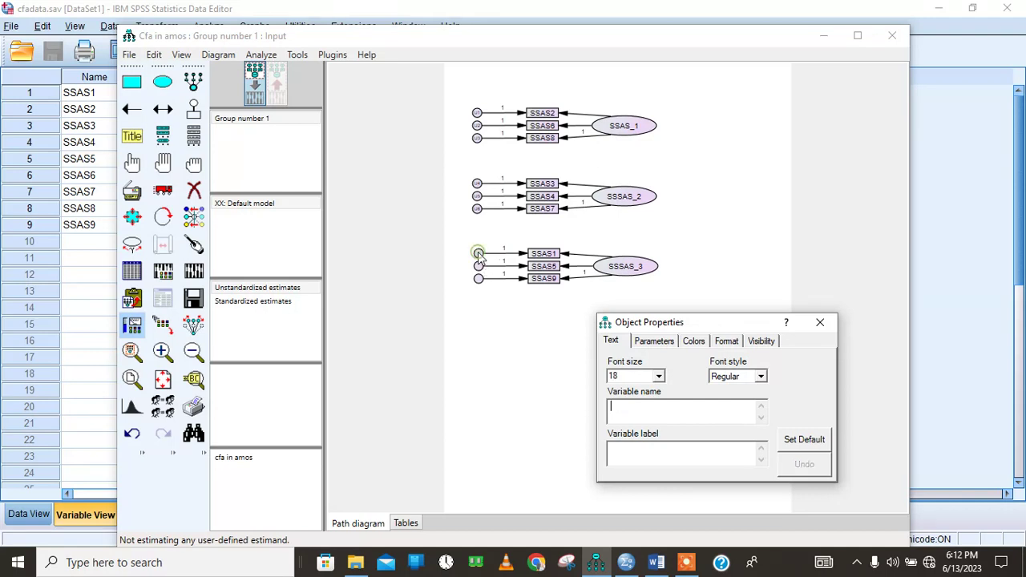
pyautogui.doubleClick(632, 377)
pyautogui.write('11')
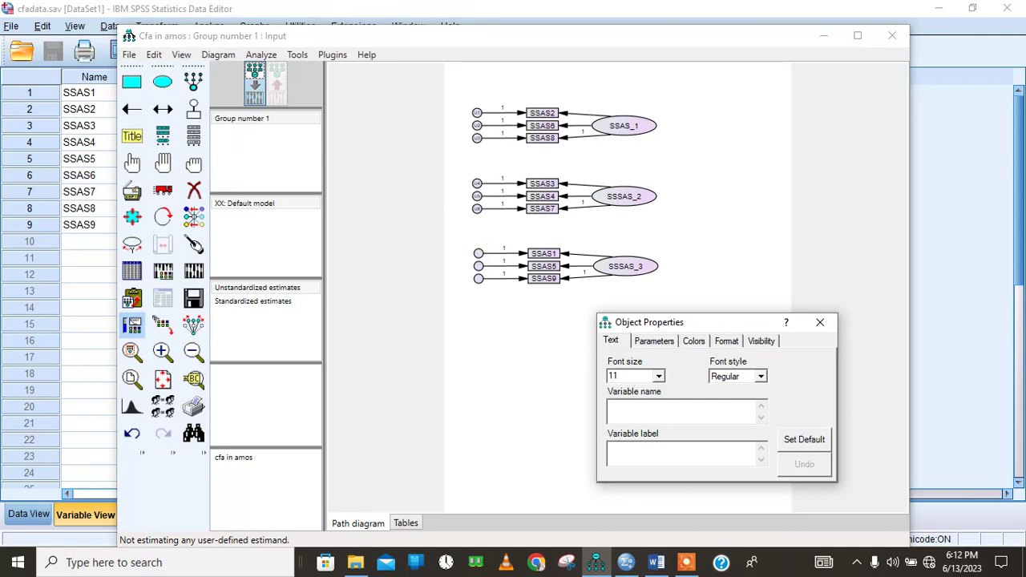
pyautogui.click(639, 410)
pyautogui.write('U7')
# Set font size 11 on the SSAS5 and SSAS9 error terms, naming the last U9, and close properties.
pyautogui.click(478, 266)
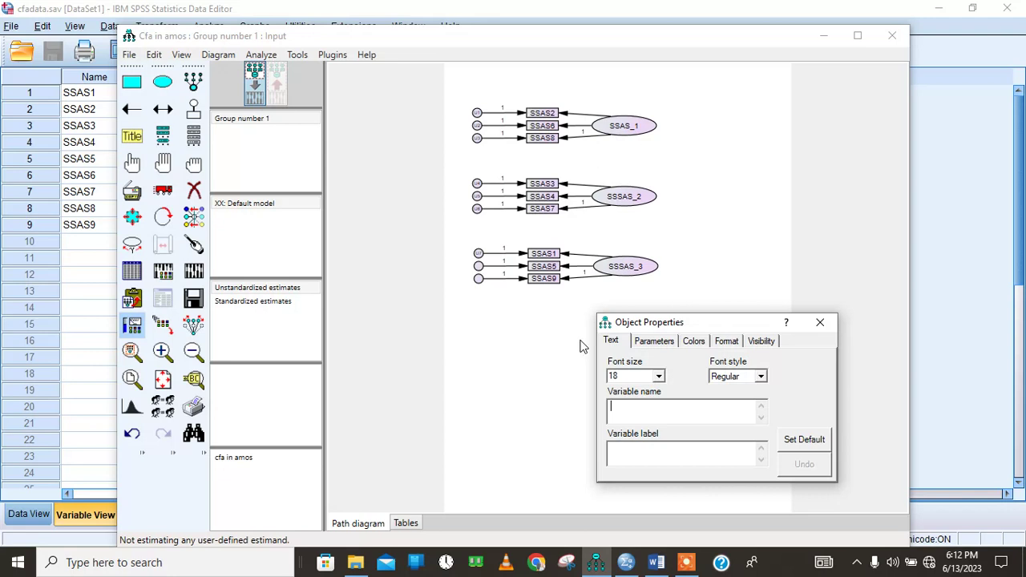
pyautogui.doubleClick(614, 375)
pyautogui.write('11')
pyautogui.click(648, 414)
pyautogui.click(478, 279)
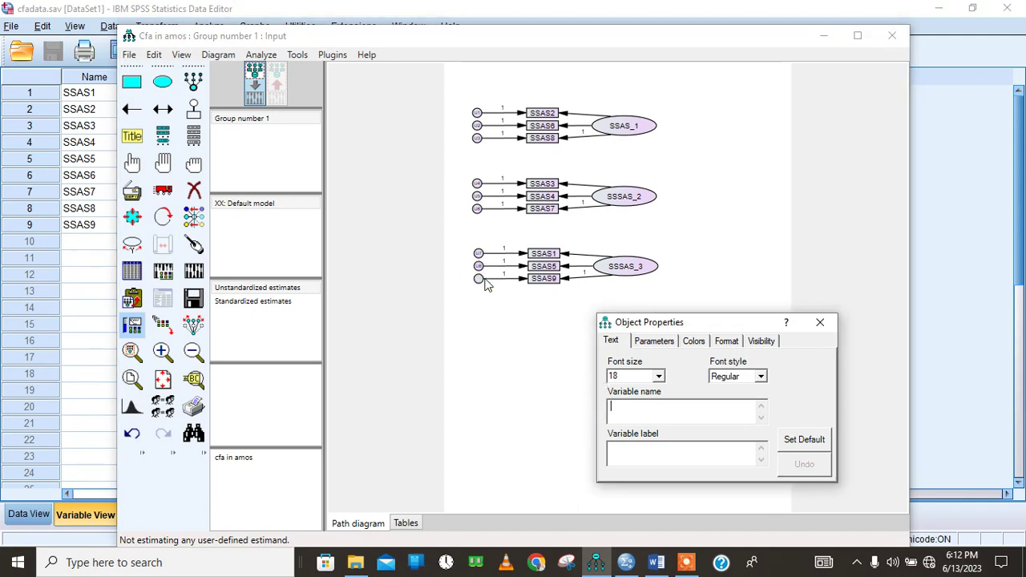
pyautogui.doubleClick(629, 378)
pyautogui.write('11')
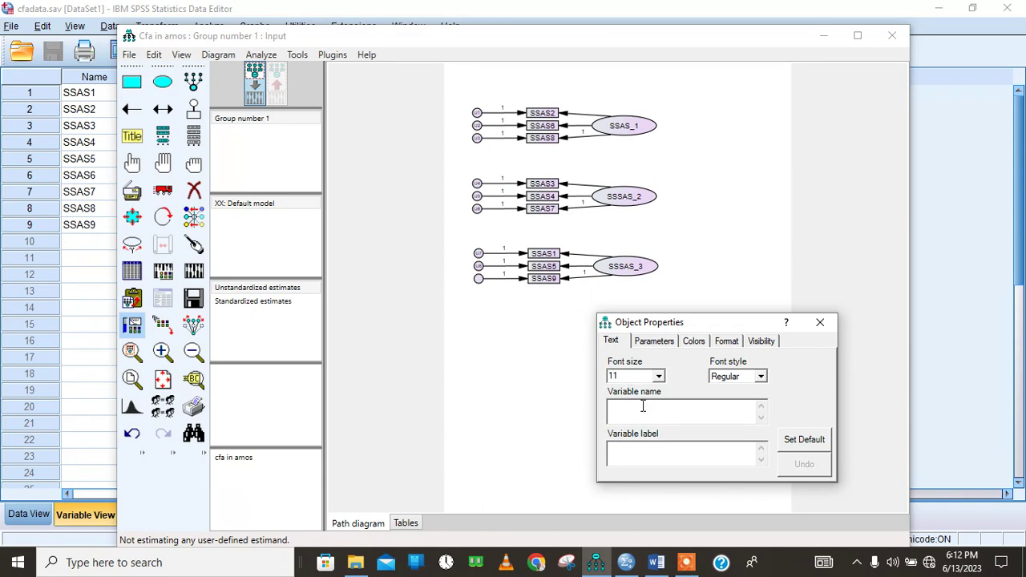
pyautogui.click(642, 406)
pyautogui.click(819, 323)
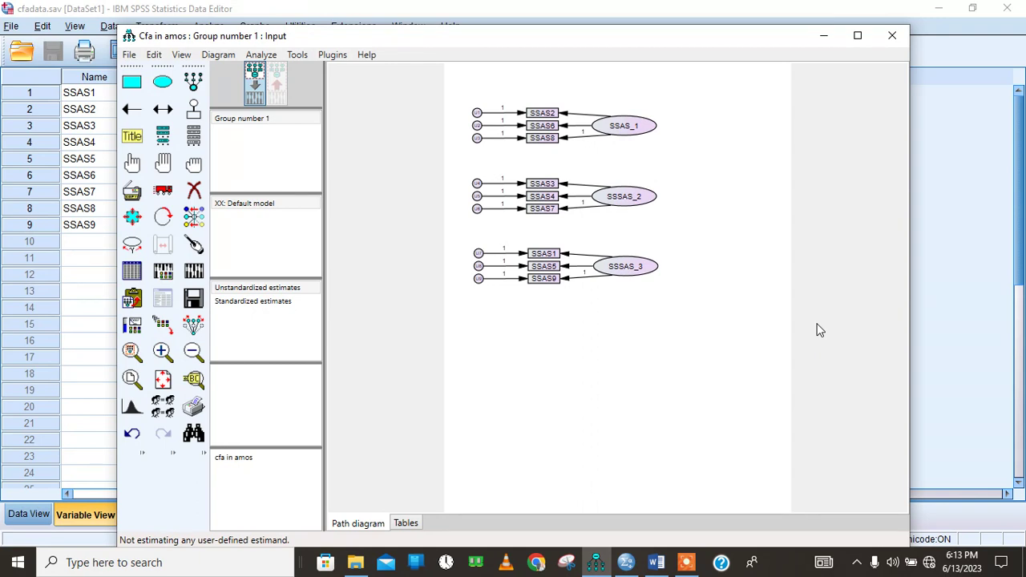
# Draw covariance curves between SSAS_1–SSSAS_2, SSSAS_2–SSSAS_3 and SSAS_1–SSSAS_3.
pyautogui.click(167, 111)
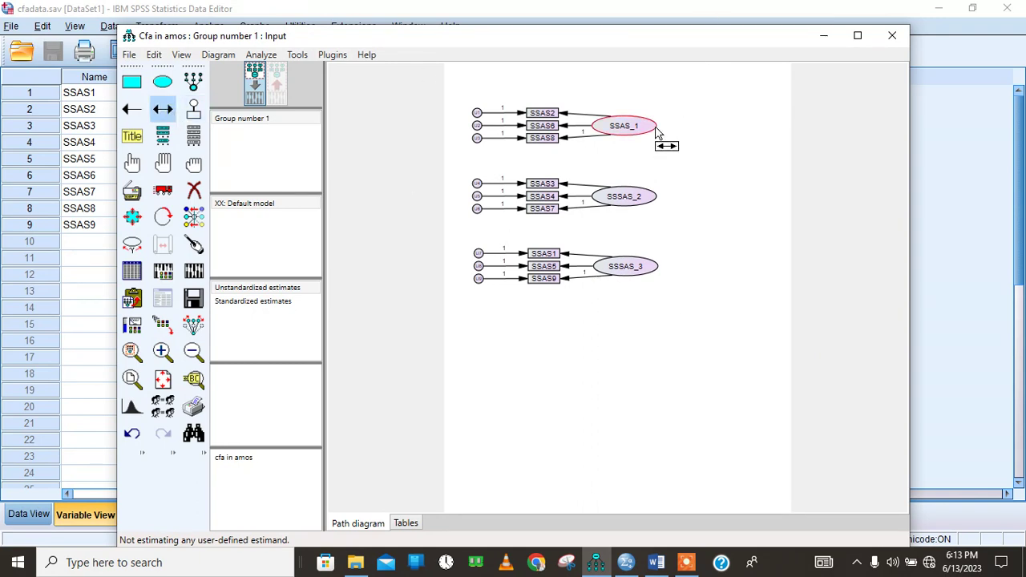
pyautogui.moveTo(655, 133); pyautogui.dragTo(657, 201)
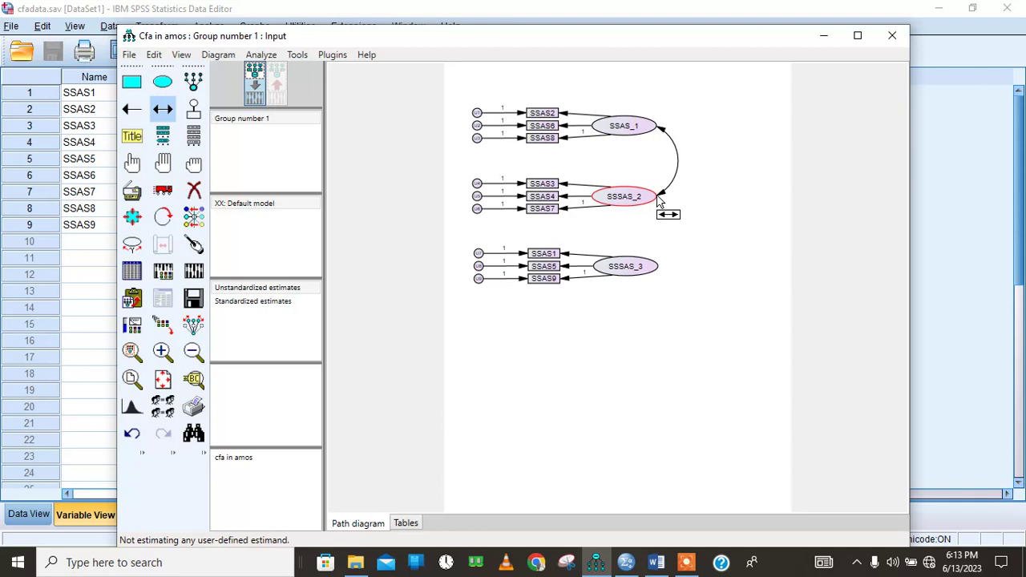
pyautogui.moveTo(659, 201); pyautogui.dragTo(660, 271)
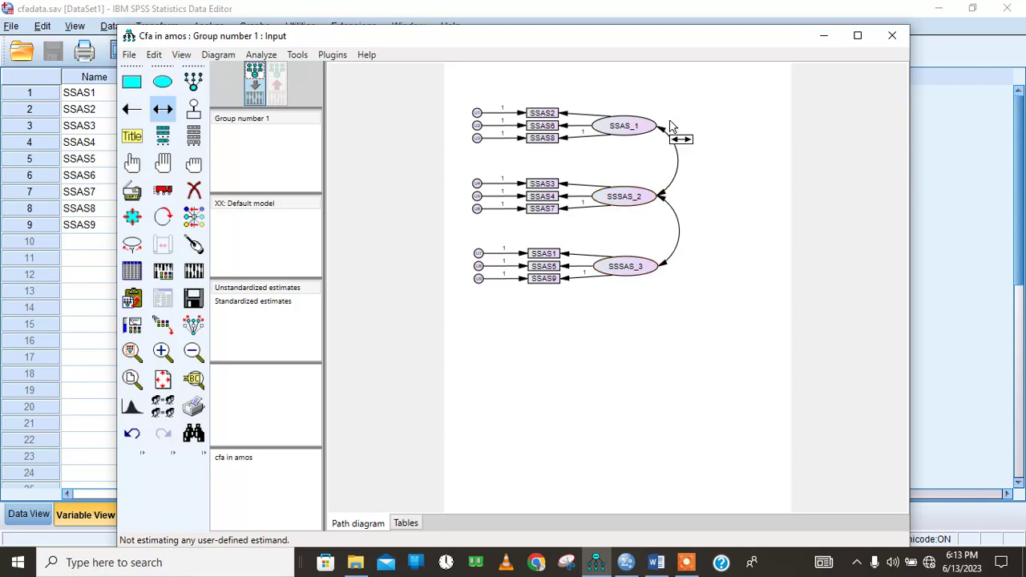
pyautogui.moveTo(659, 130); pyautogui.dragTo(662, 273)
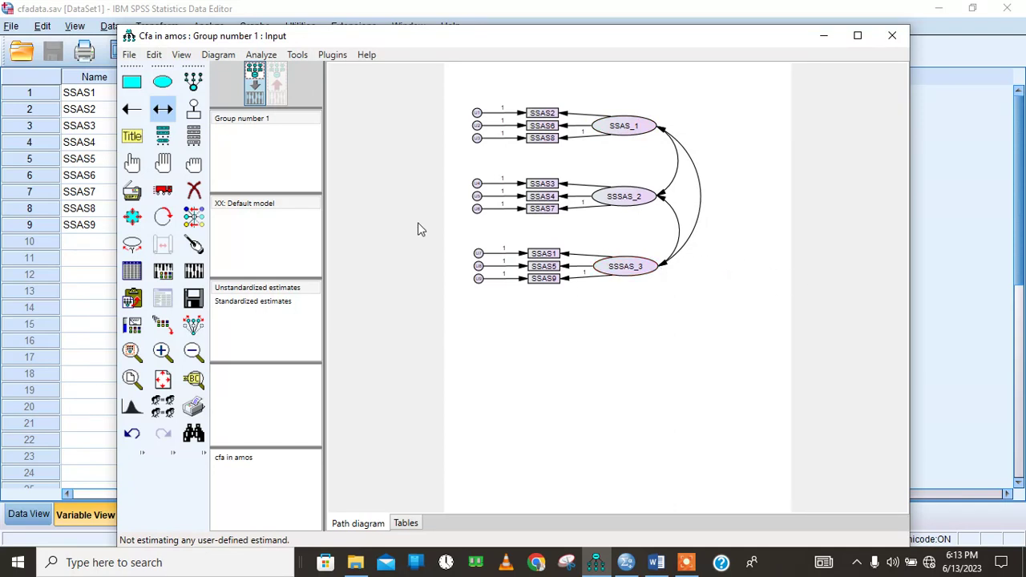
pyautogui.click(166, 116)
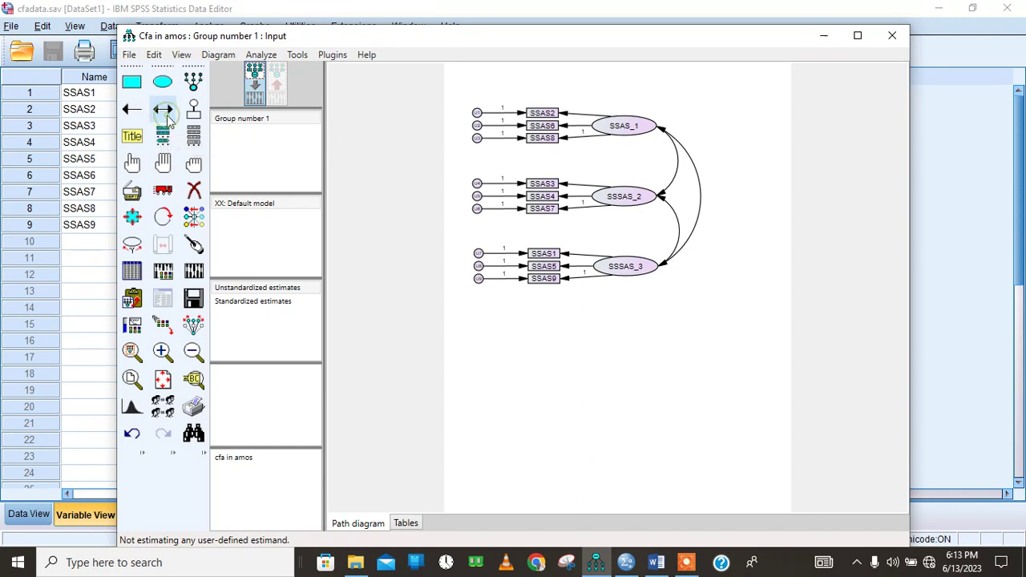
# In Analysis Properties, estimate means and intercepts and request standardized estimates, covariances, correlations of estimates and factor score weights.
pyautogui.click(162, 272)
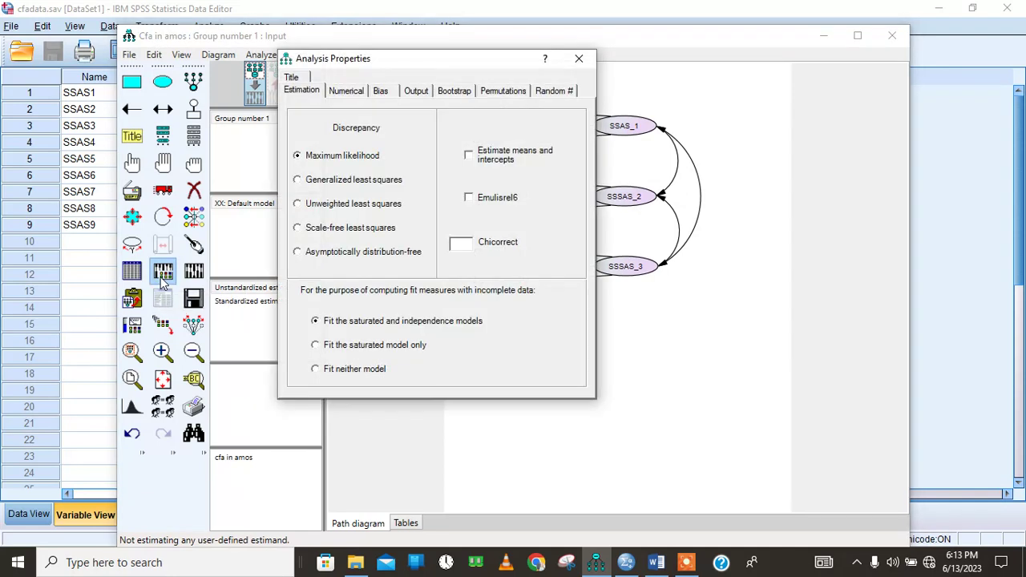
pyautogui.click(468, 155)
pyautogui.click(416, 91)
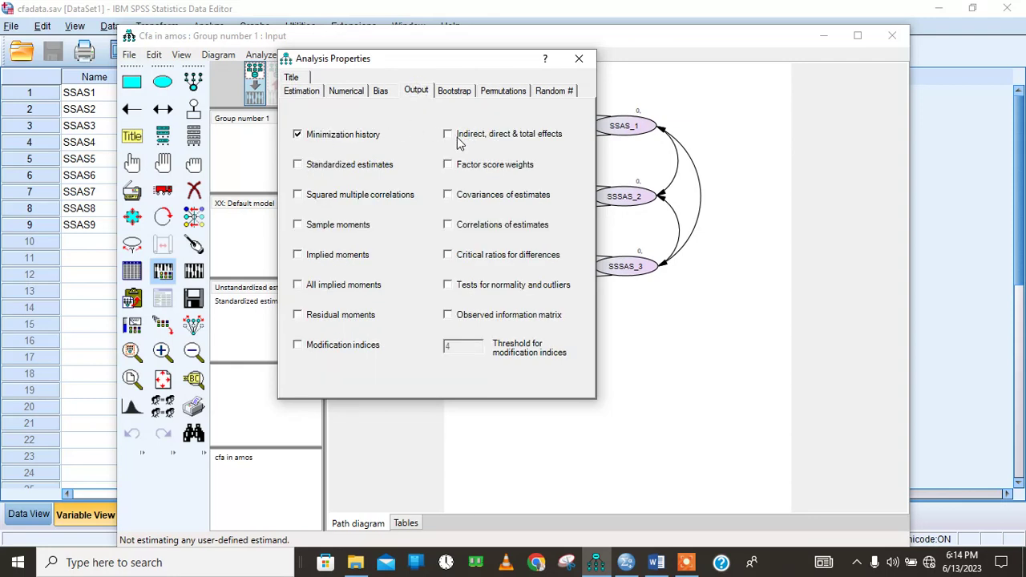
pyautogui.click(298, 166)
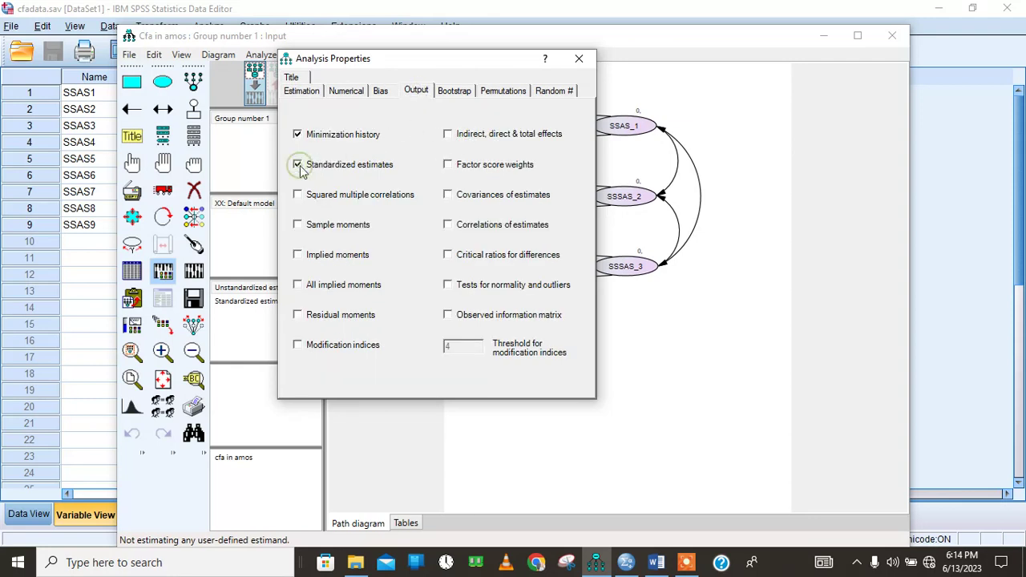
pyautogui.click(447, 196)
pyautogui.click(447, 226)
pyautogui.click(451, 167)
# Close Analysis Properties and save the model.
pyautogui.click(584, 62)
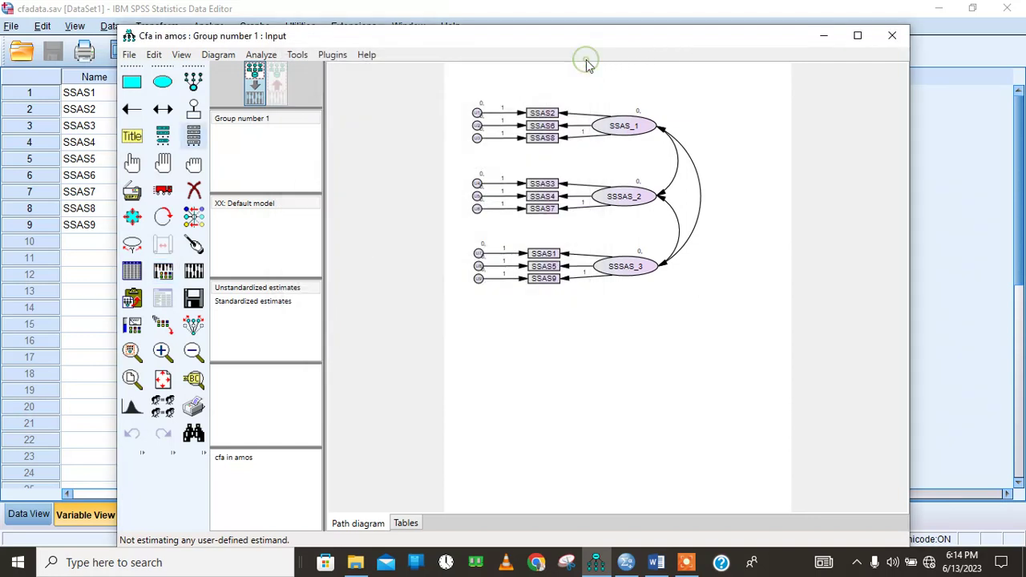
pyautogui.click(128, 54)
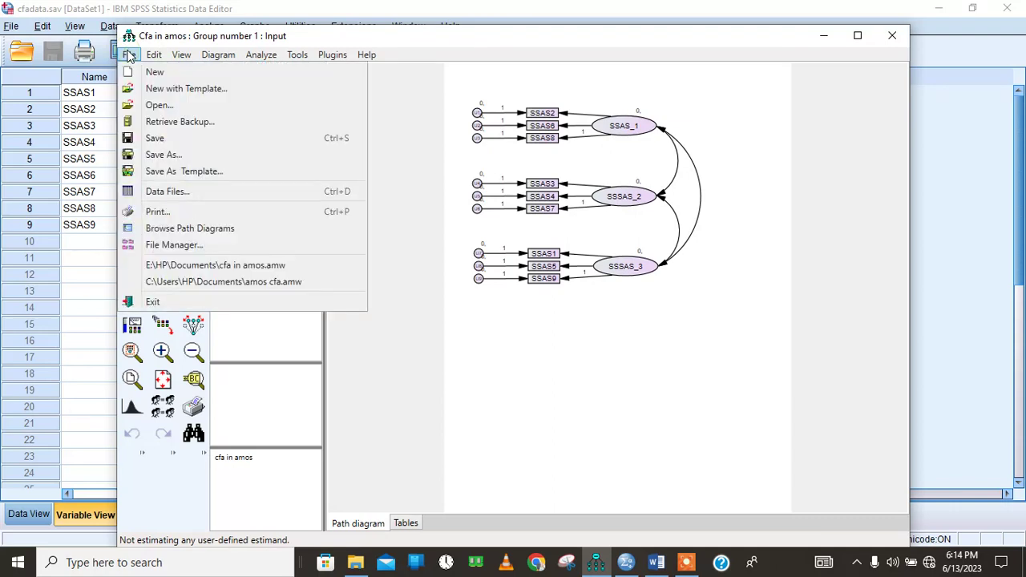
pyautogui.click(177, 138)
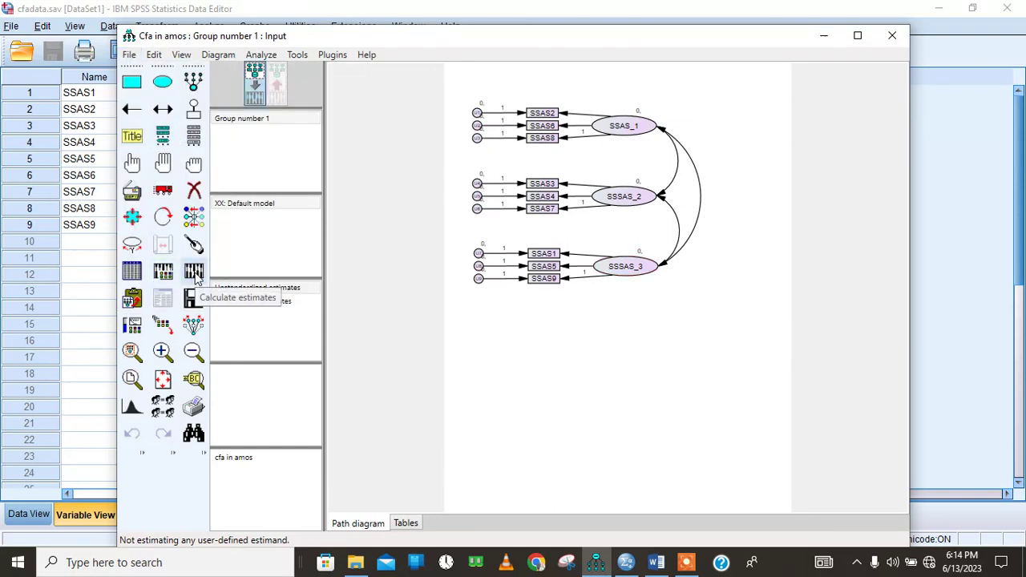
# Calculate estimates (chi-square 89.0, df 24) and display the unstandardized estimates on the path diagram.
pyautogui.click(194, 272)
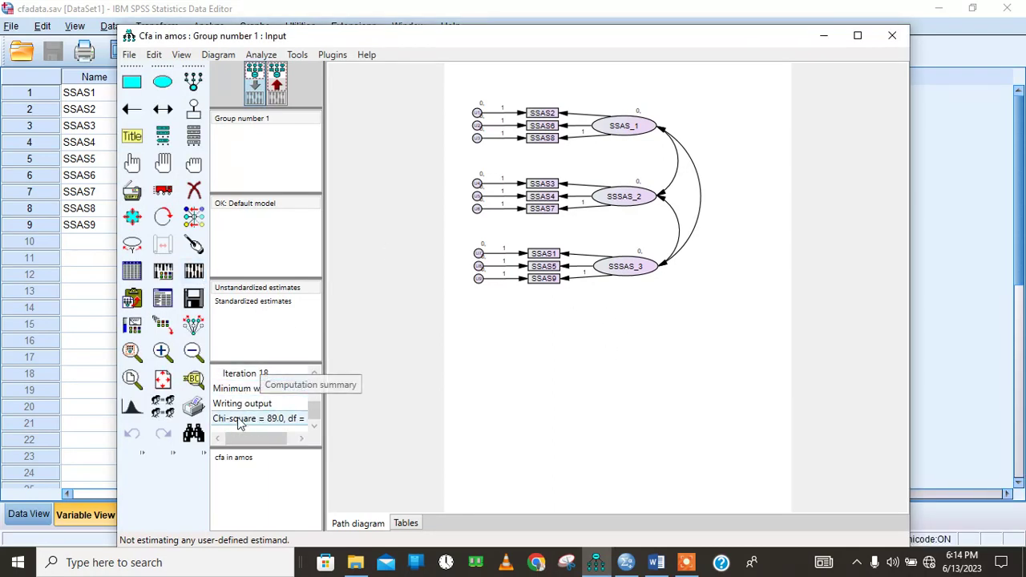
pyautogui.click(303, 420)
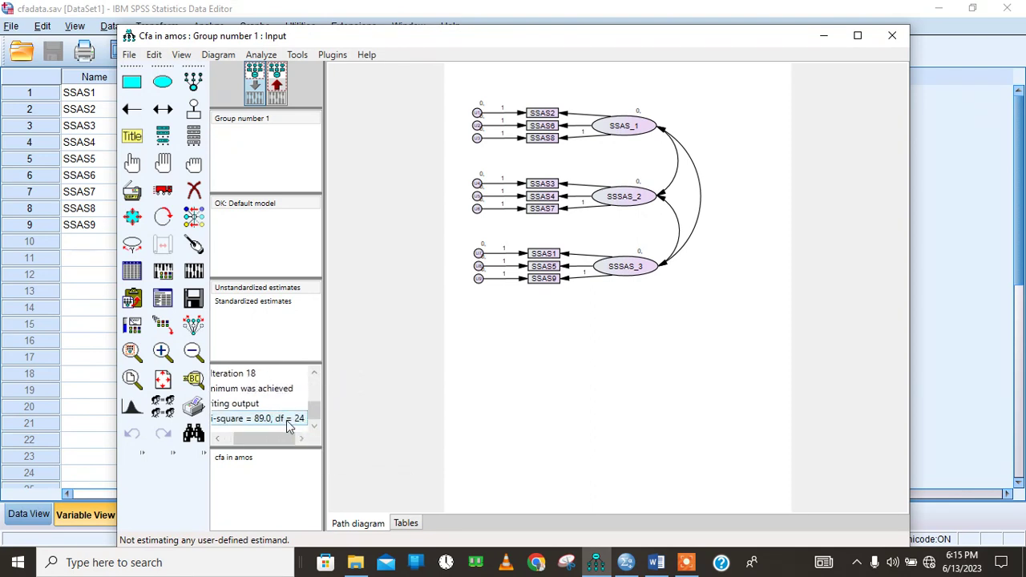
pyautogui.click(288, 439)
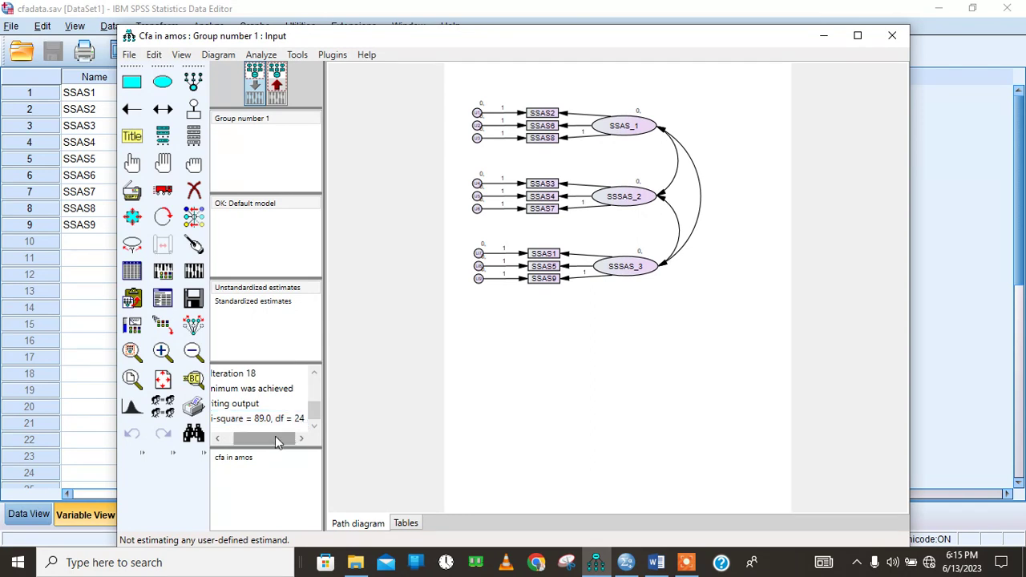
pyautogui.moveTo(275, 439); pyautogui.dragTo(265, 439)
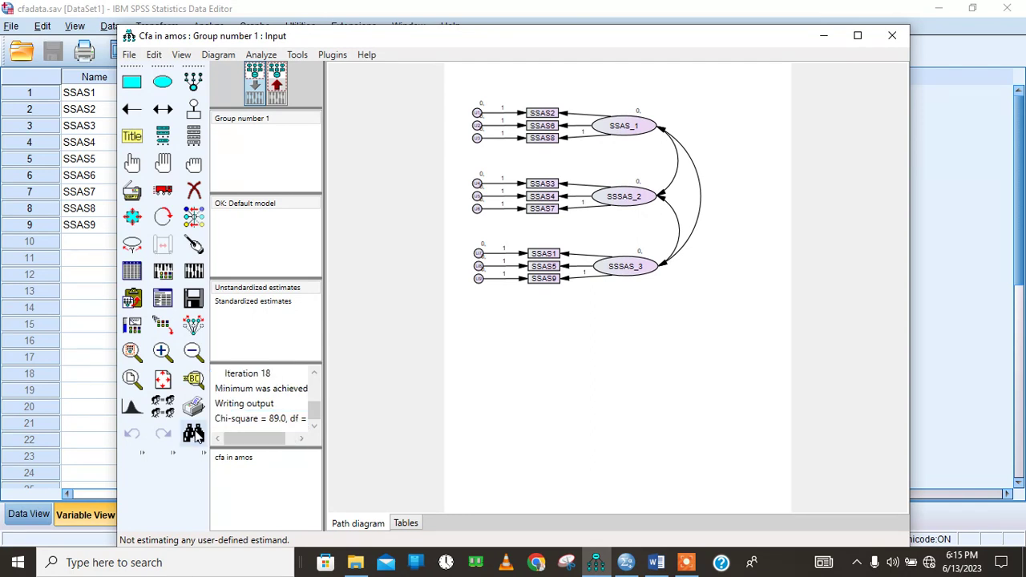
pyautogui.click(278, 80)
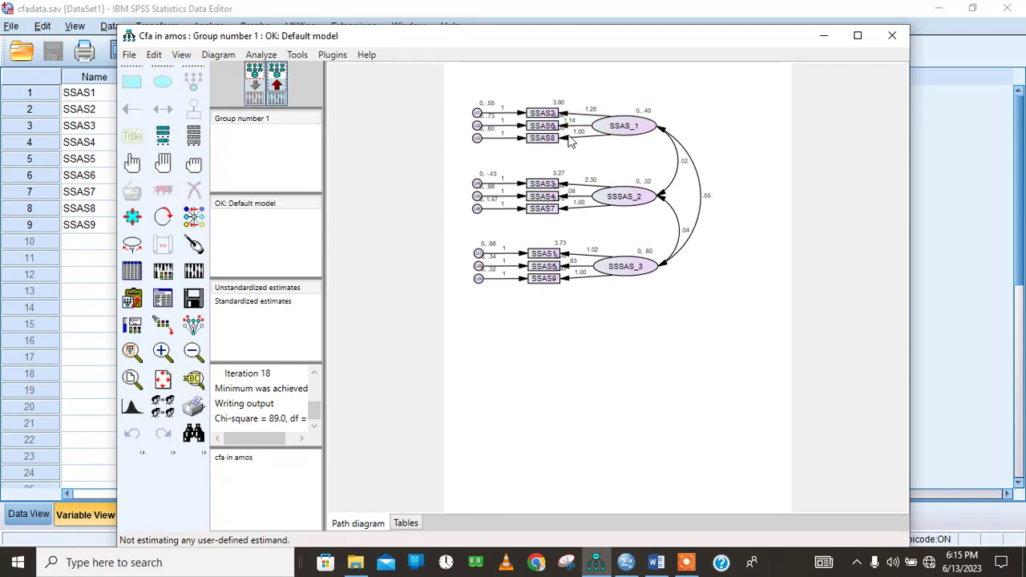
# Turn off Show parameters for indicators SSAS2, SSAS6 and SSAS8.
pyautogui.doubleClick(551, 113)
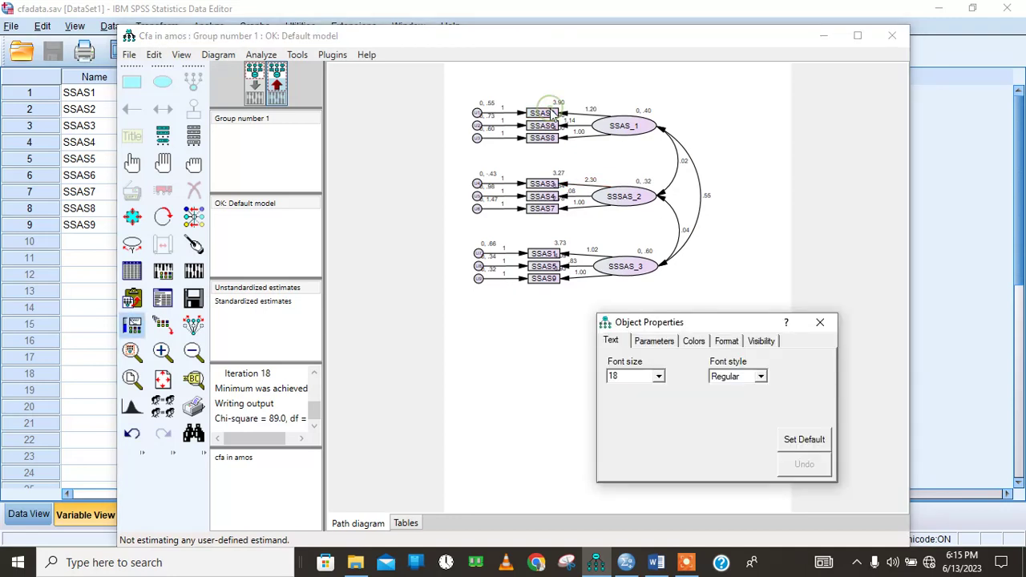
pyautogui.click(765, 343)
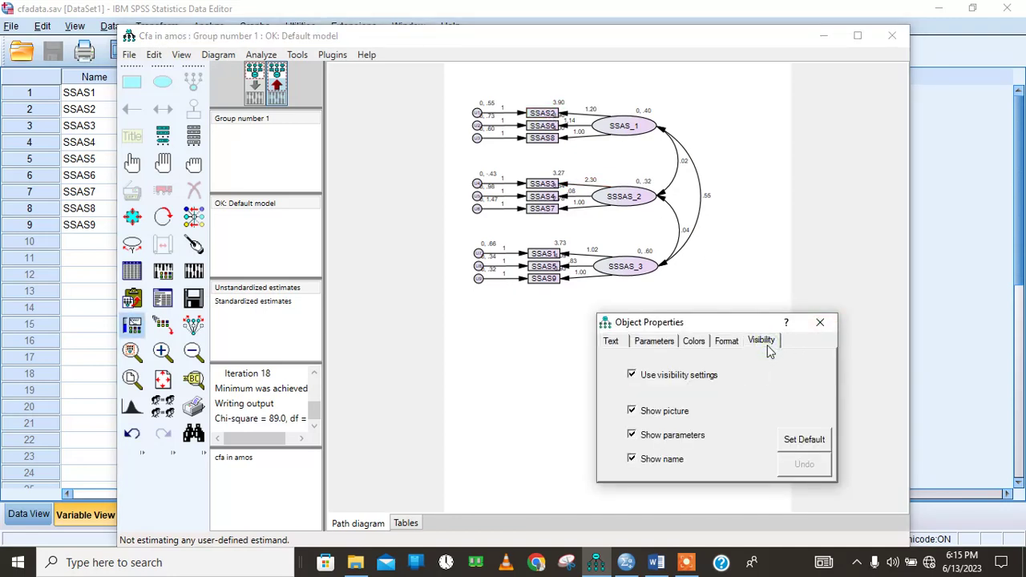
pyautogui.click(632, 437)
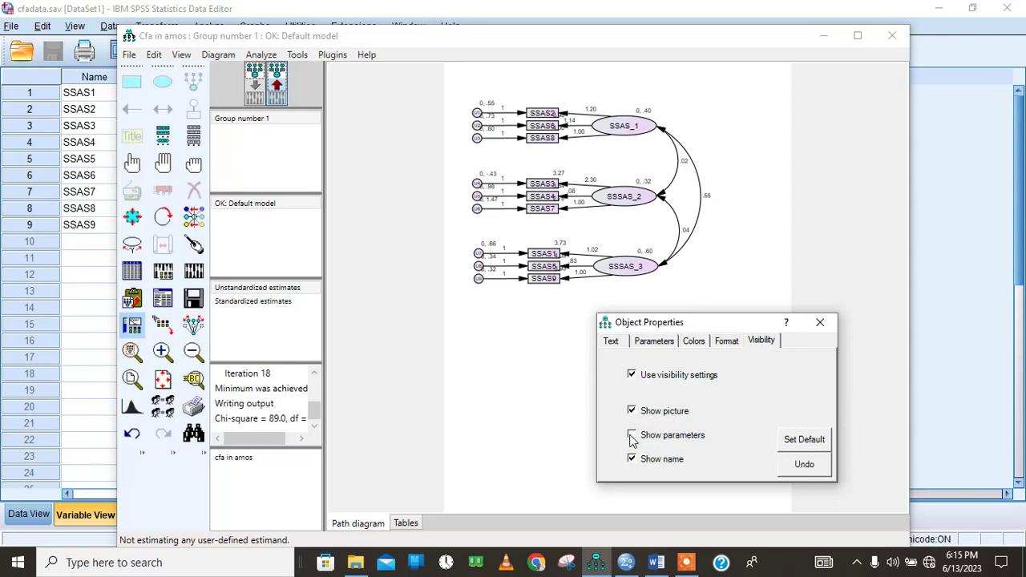
pyautogui.click(552, 128)
pyautogui.click(631, 432)
pyautogui.click(632, 436)
pyautogui.click(551, 141)
pyautogui.click(632, 436)
# Turn off Show parameters for indicators SSAS3, SSAS4 and SSAS7.
pyautogui.click(542, 185)
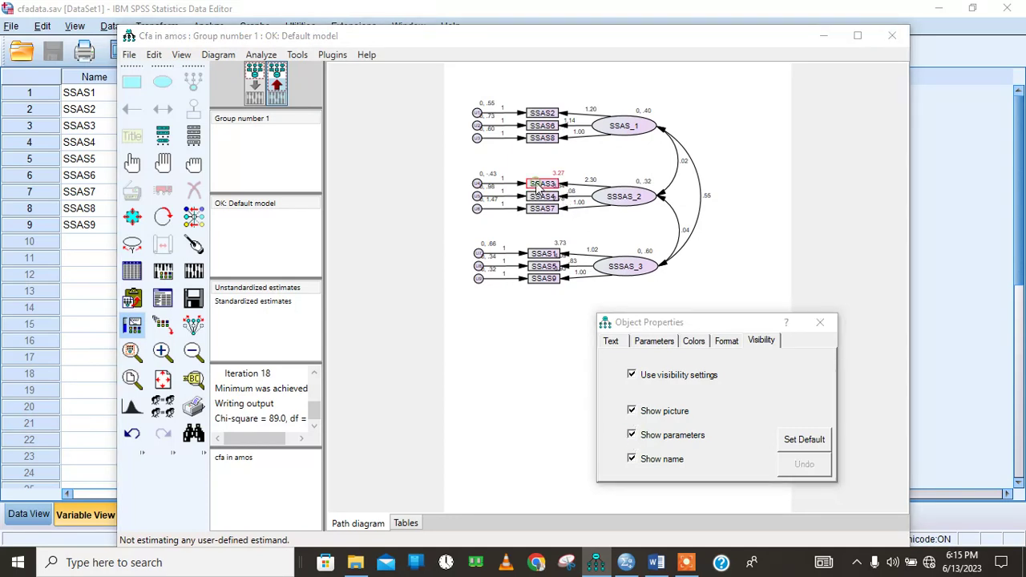
pyautogui.click(632, 437)
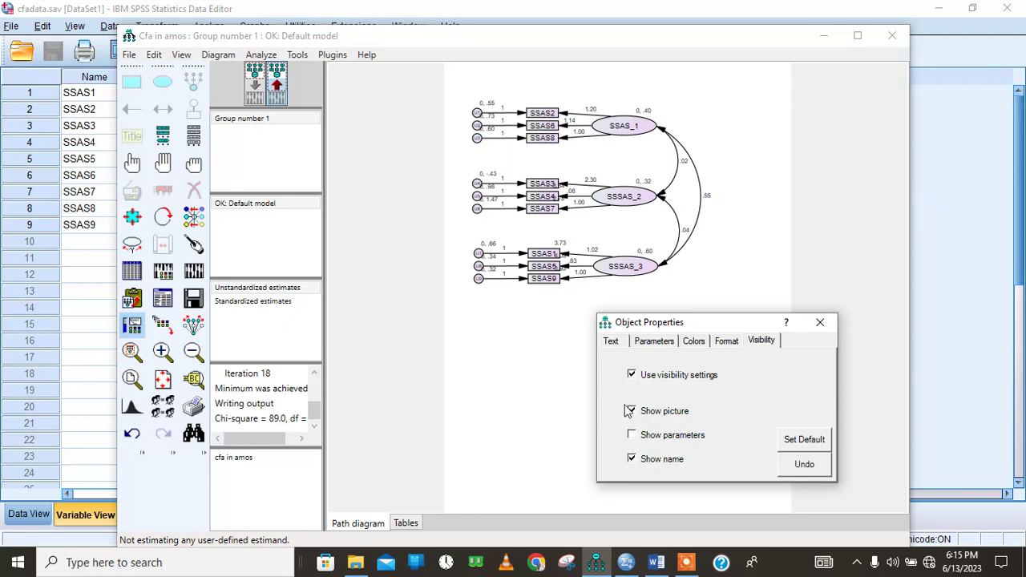
pyautogui.click(556, 198)
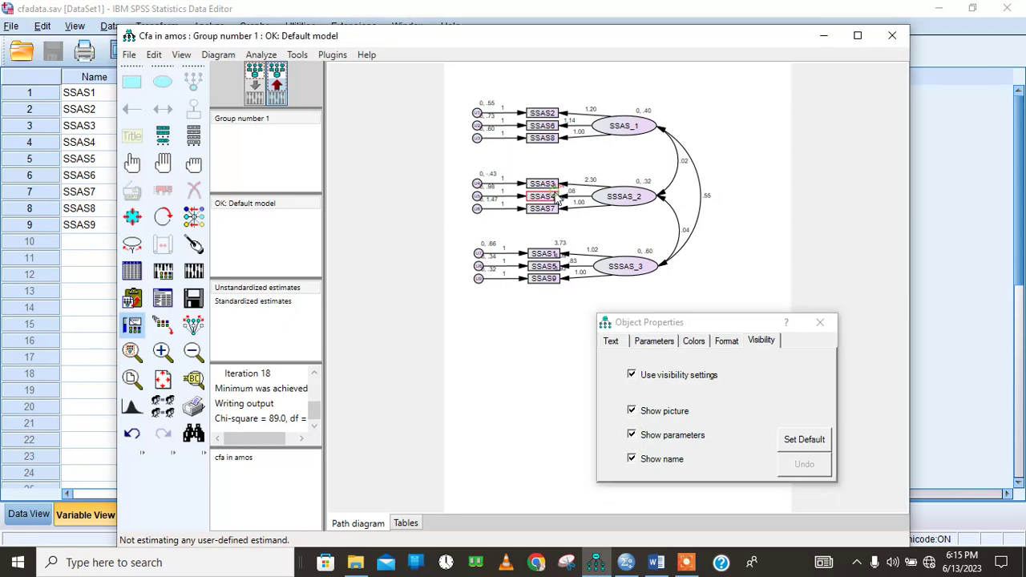
pyautogui.click(632, 435)
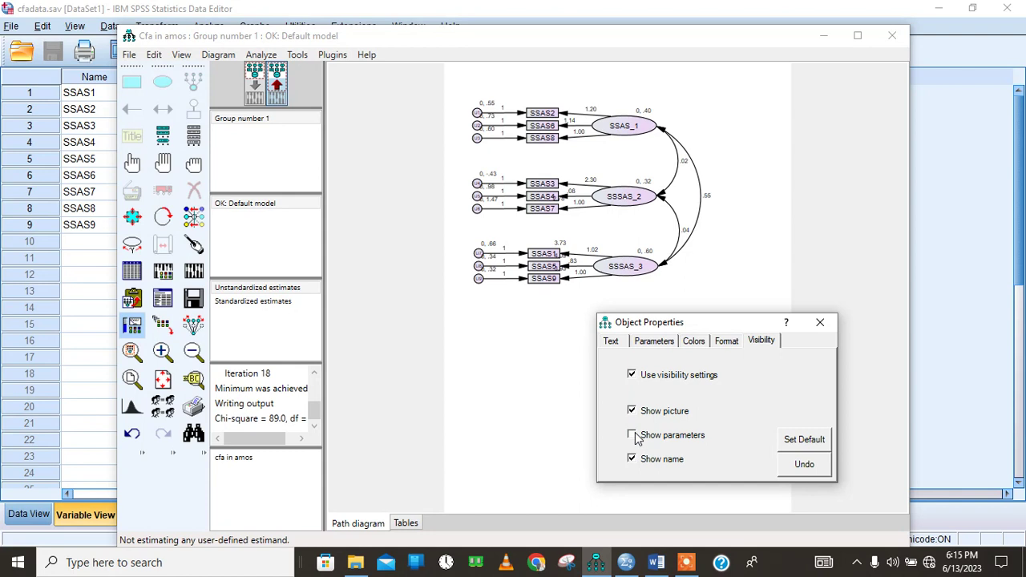
pyautogui.click(543, 212)
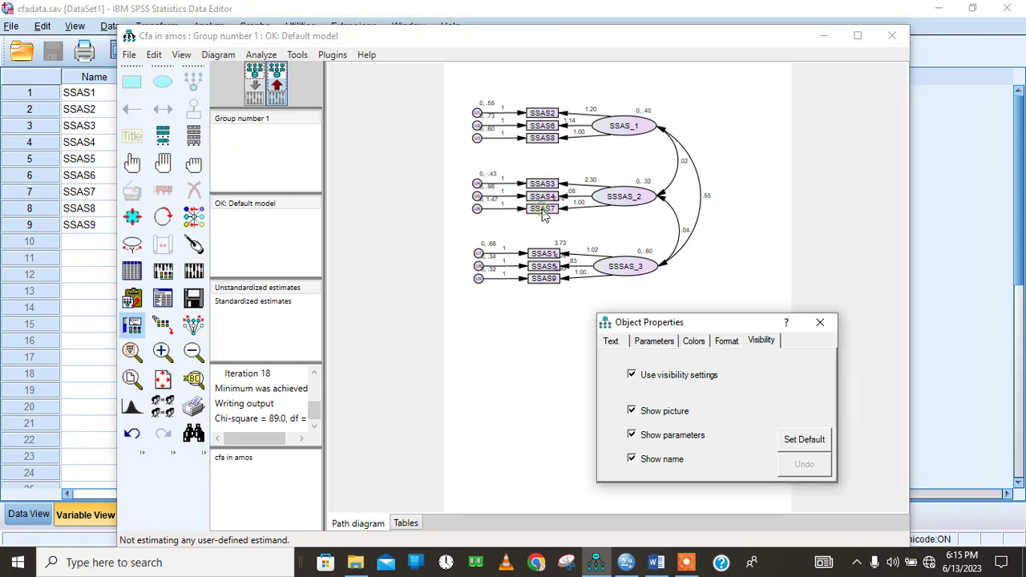
pyautogui.click(632, 435)
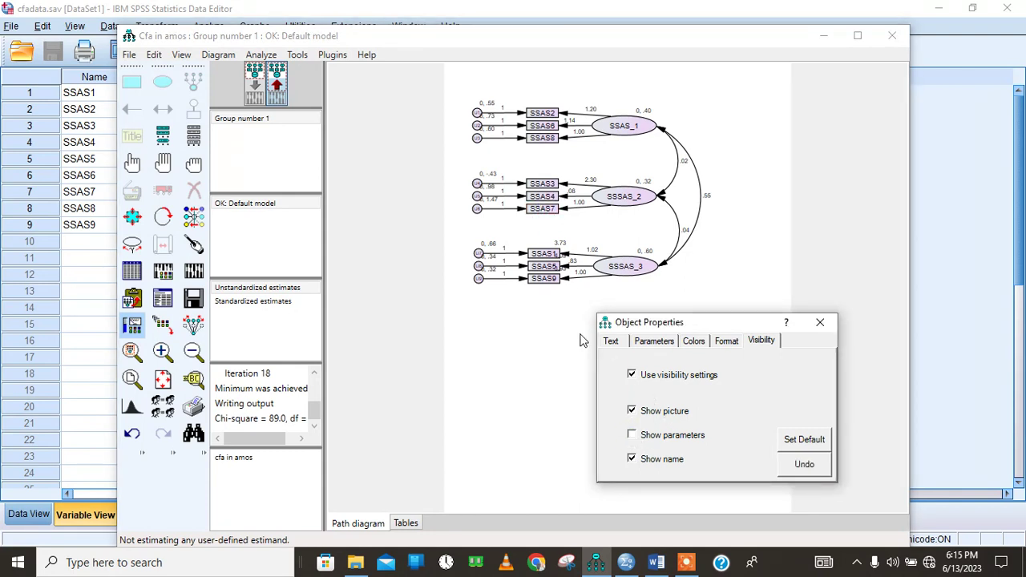
# Turn off Show parameters for SSAS1, SSAS5 and SSAS9, then close Object Properties.
pyautogui.click(550, 260)
pyautogui.click(633, 435)
pyautogui.click(549, 270)
pyautogui.click(633, 435)
pyautogui.click(548, 276)
pyautogui.click(632, 435)
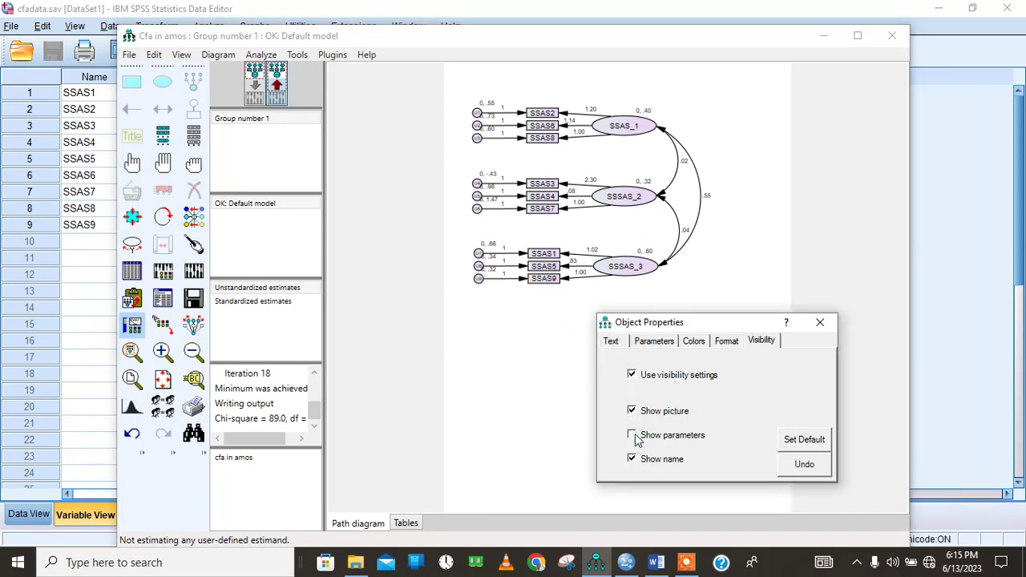
pyautogui.click(818, 324)
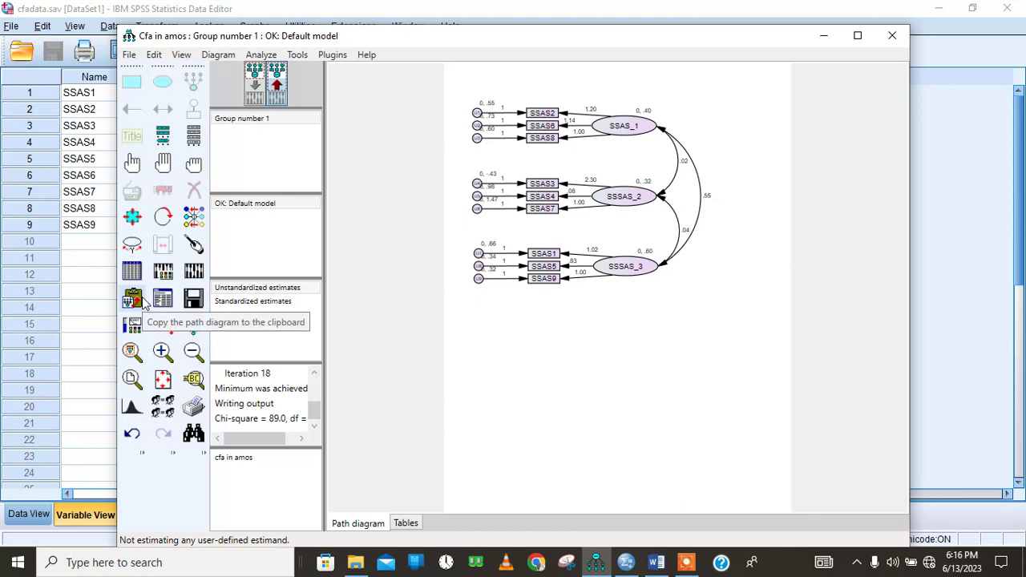
# Open the text output and review the Parameter Summary, Variable Summary and Estimates sections.
pyautogui.click(163, 299)
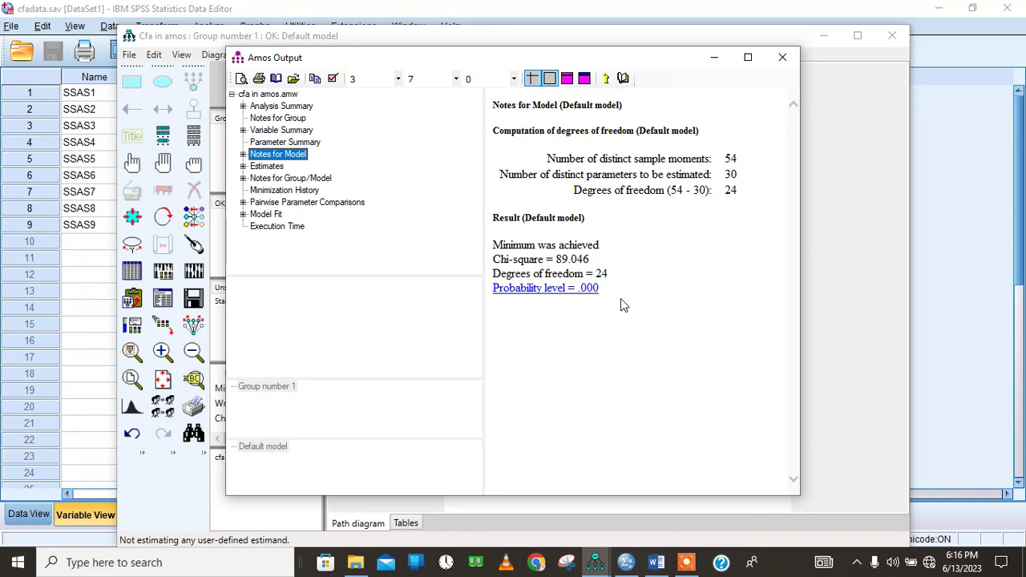
pyautogui.click(296, 143)
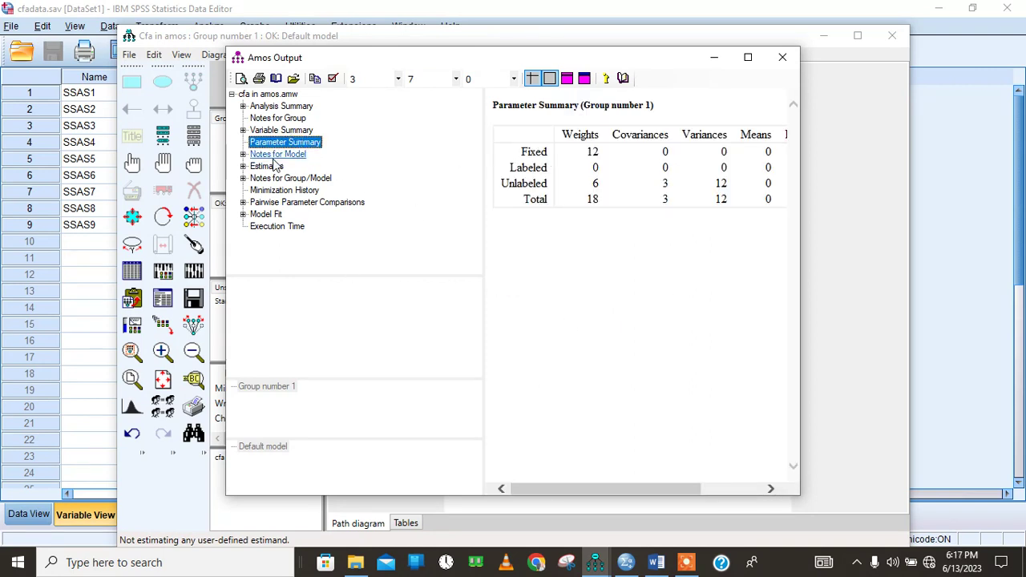
pyautogui.click(291, 131)
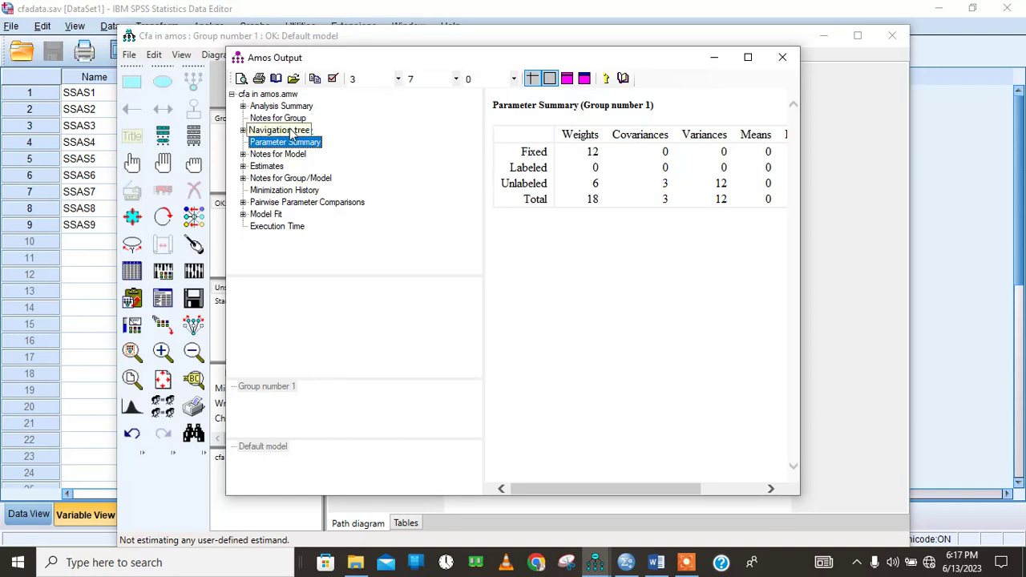
pyautogui.click(266, 166)
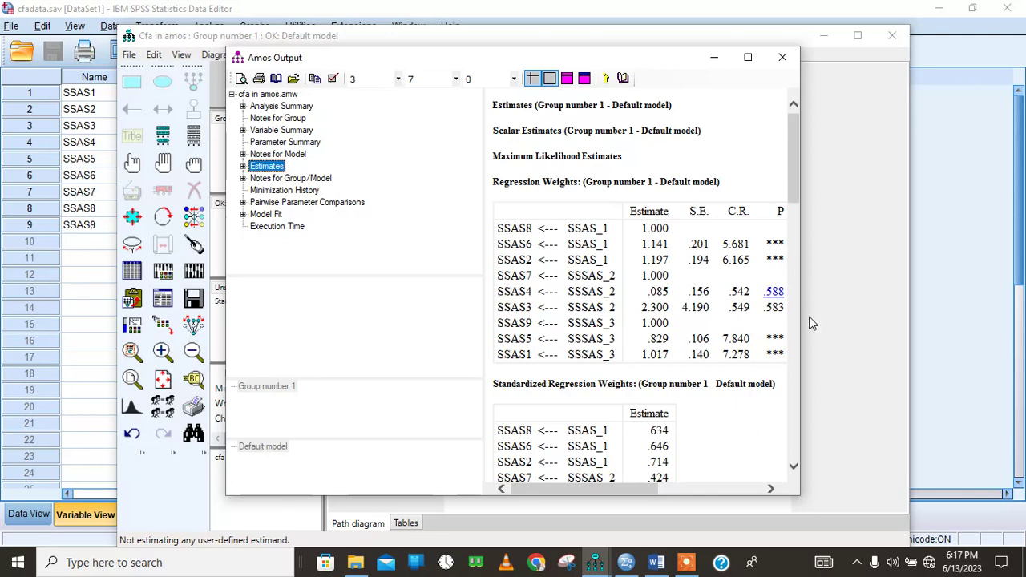
# Maximize Amos Output, scroll the estimates, then view Notes for Group/Model and Model Fit (CFI .802).
pyautogui.click(748, 57)
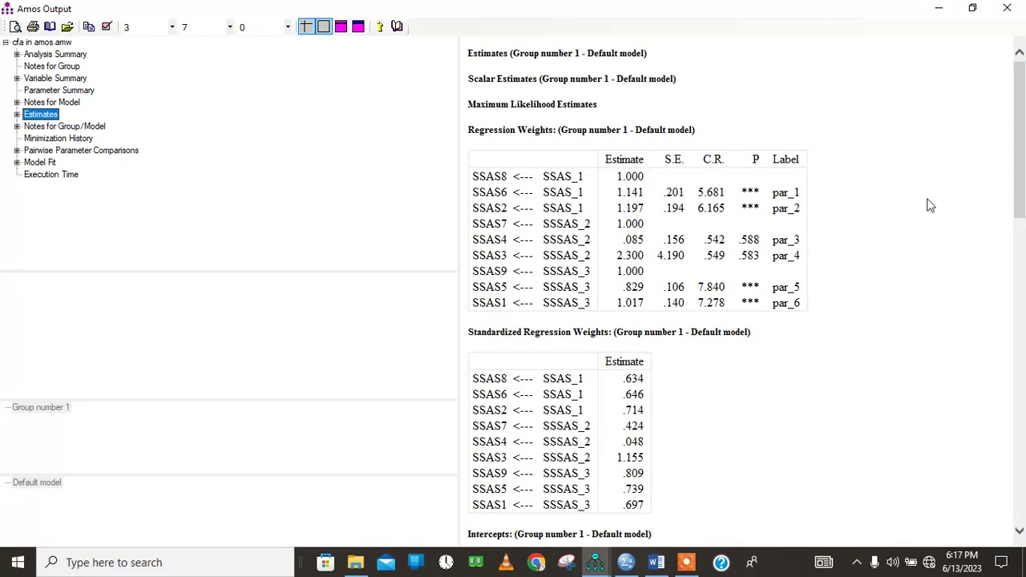
pyautogui.moveTo(1022, 193); pyautogui.dragTo(984, 550)
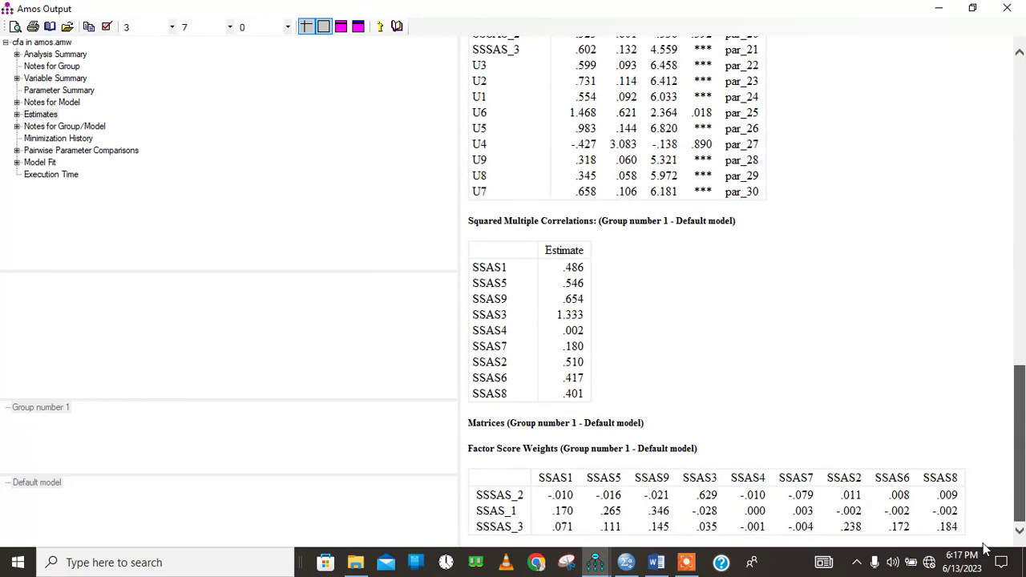
pyautogui.moveTo(984, 549); pyautogui.dragTo(984, 550)
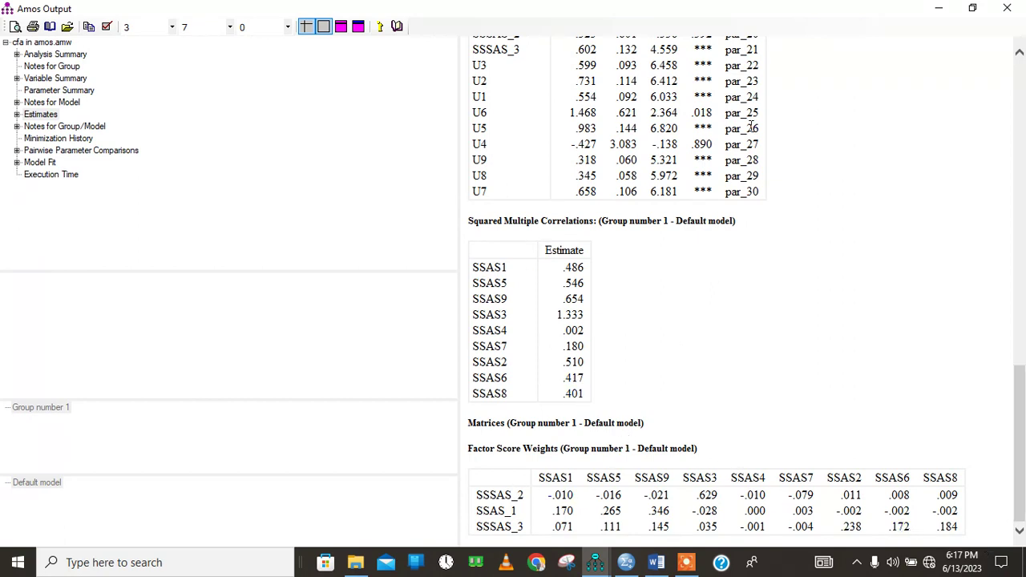
pyautogui.click(1016, 273)
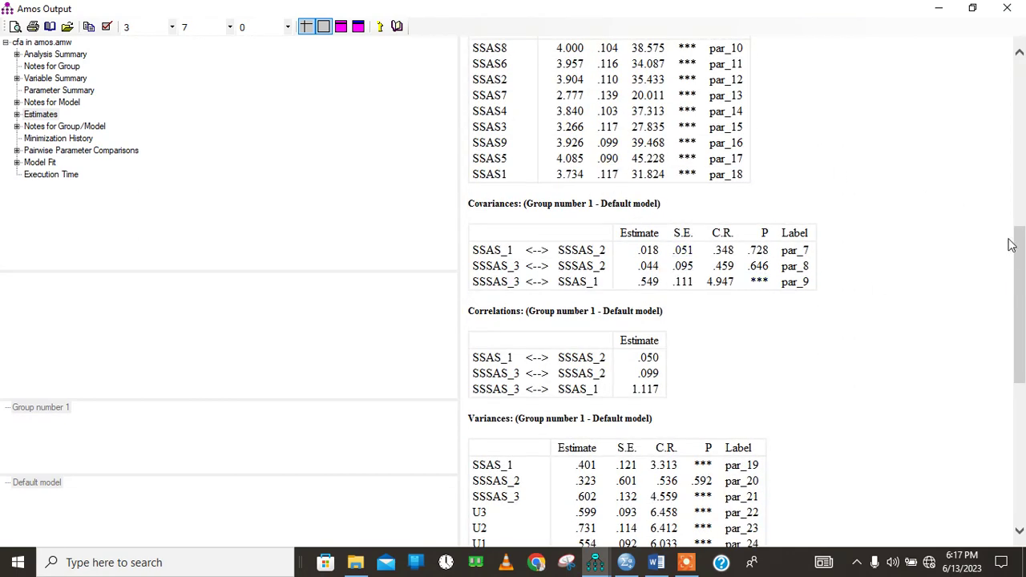
pyautogui.moveTo(1019, 258); pyautogui.dragTo(1022, 102)
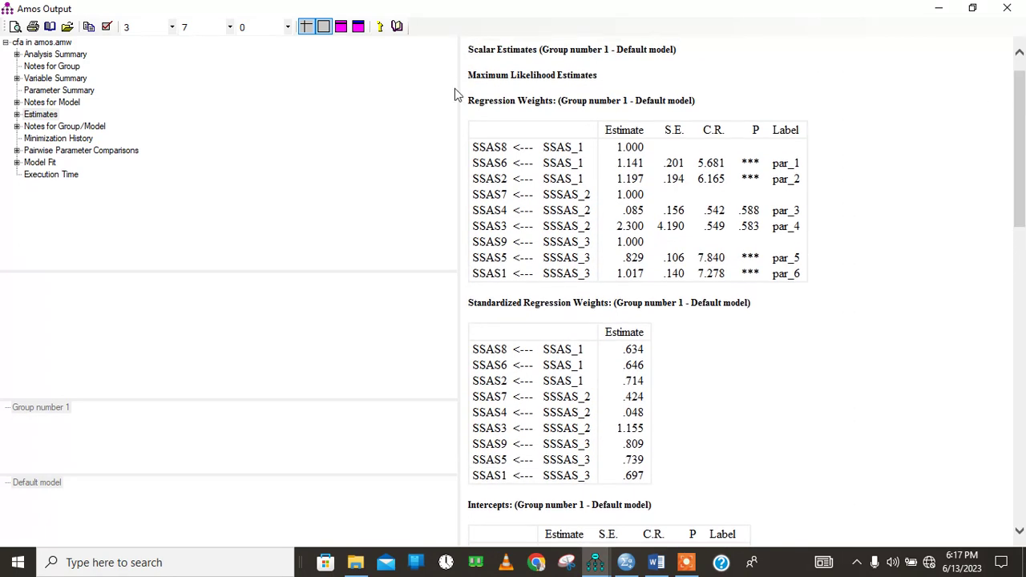
pyautogui.click(58, 128)
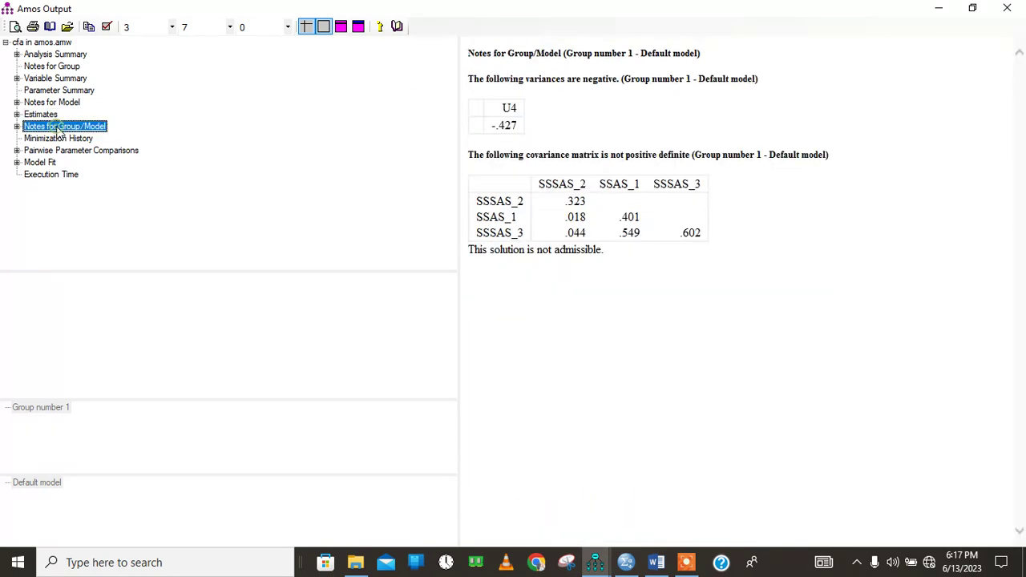
pyautogui.click(44, 163)
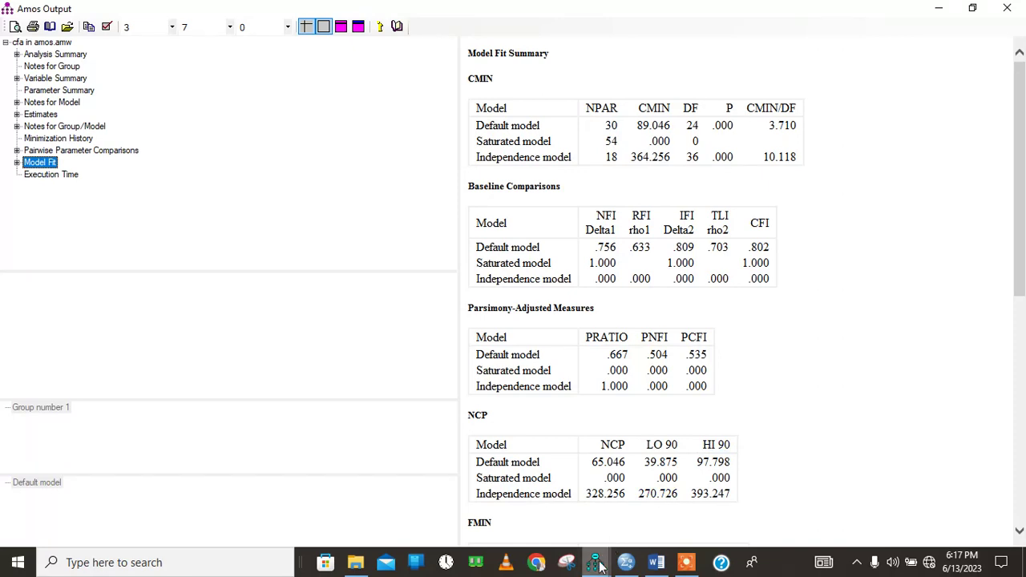
# Via the taskbar, bring the Cfa in amos diagram forward, then the cfadata.sav Data Editor.
pyautogui.moveTo(600, 565)
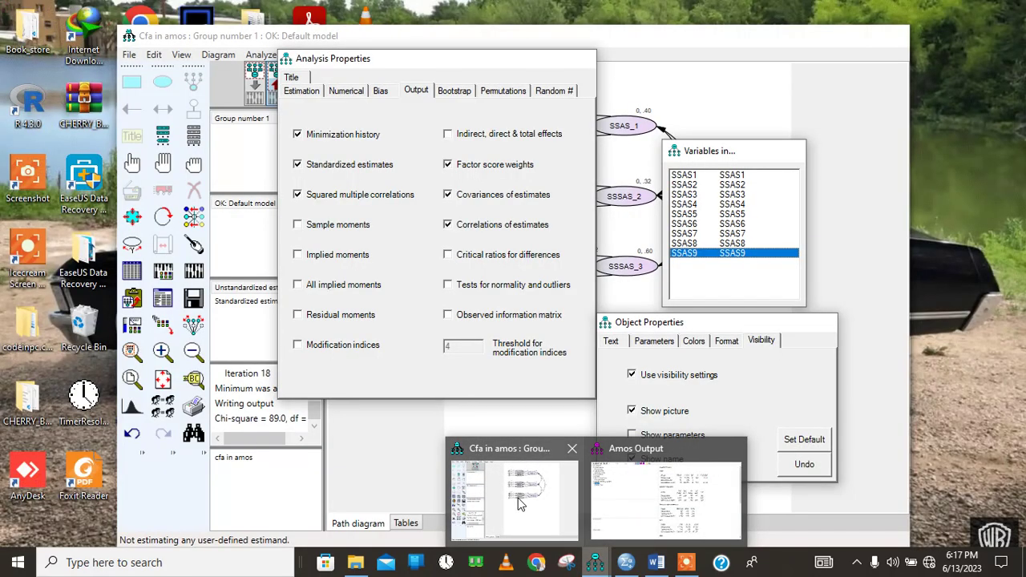
pyautogui.click(518, 501)
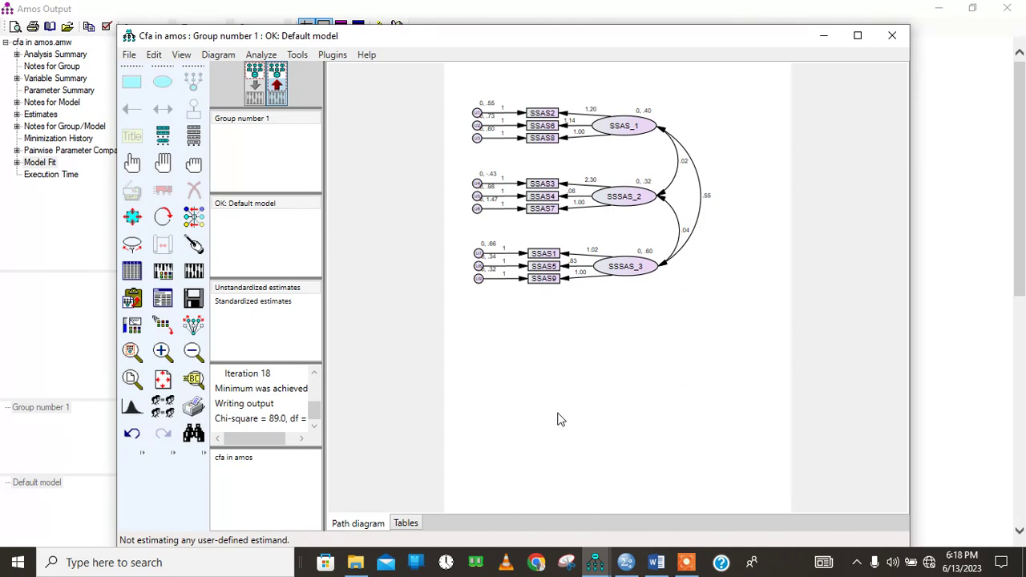
pyautogui.moveTo(626, 564)
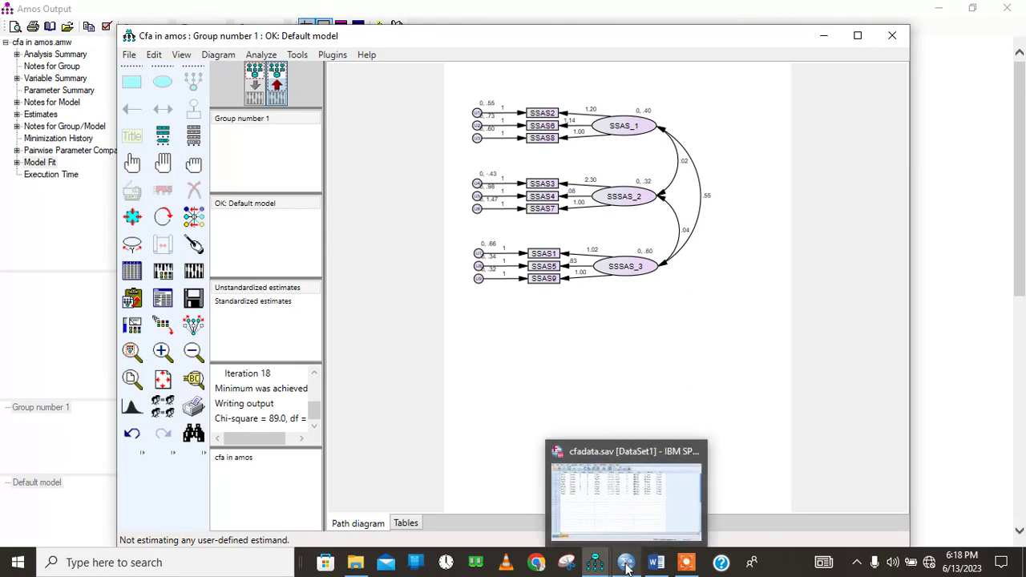
pyautogui.click(624, 496)
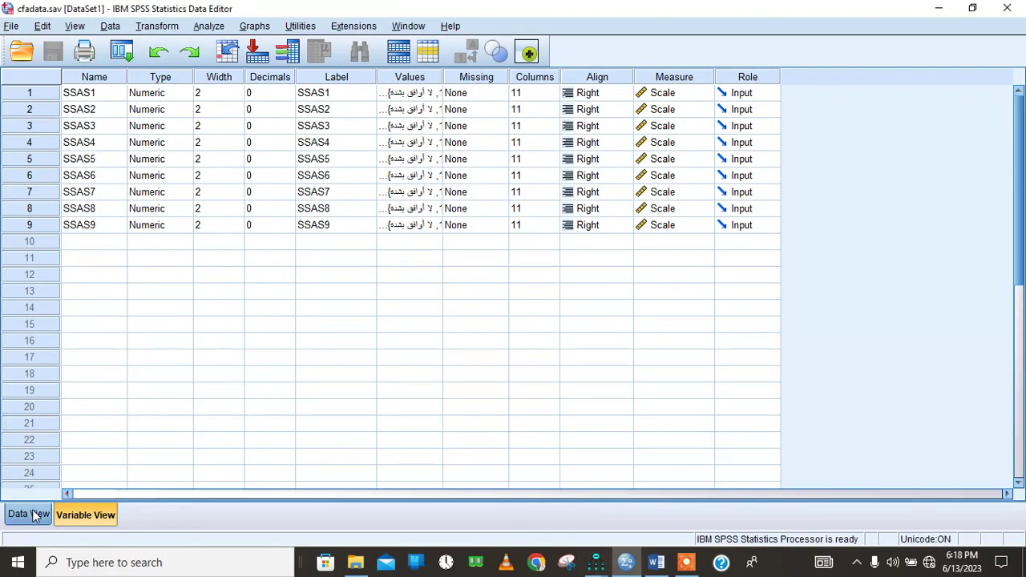